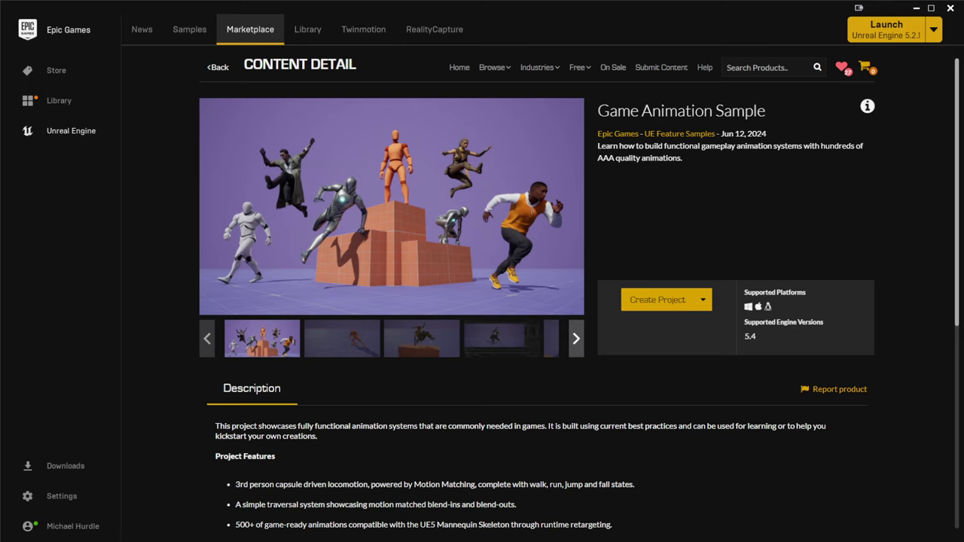
- Look through the preview images on the Game Animation Sample product page, ending with the three mannequins
click(345, 344)
click(422, 343)
click(492, 344)
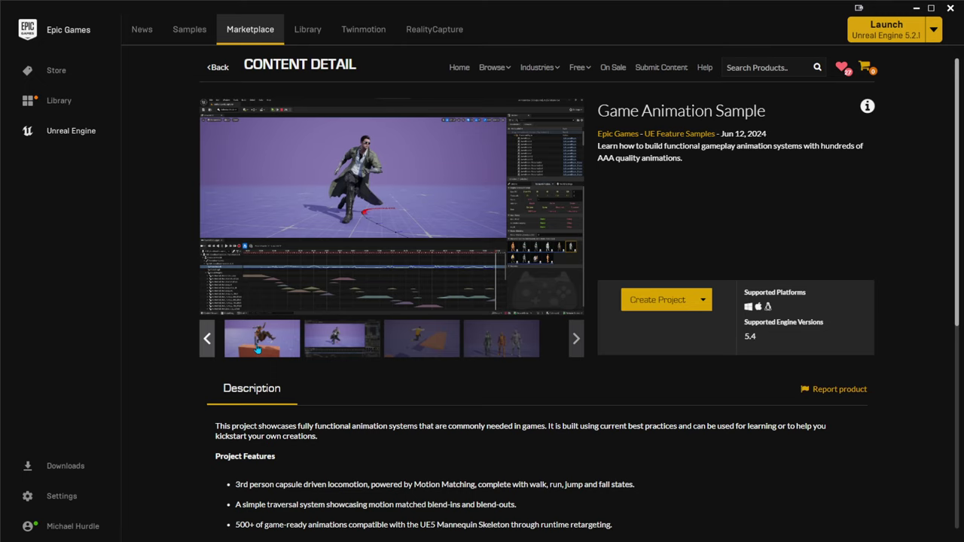
click(408, 341)
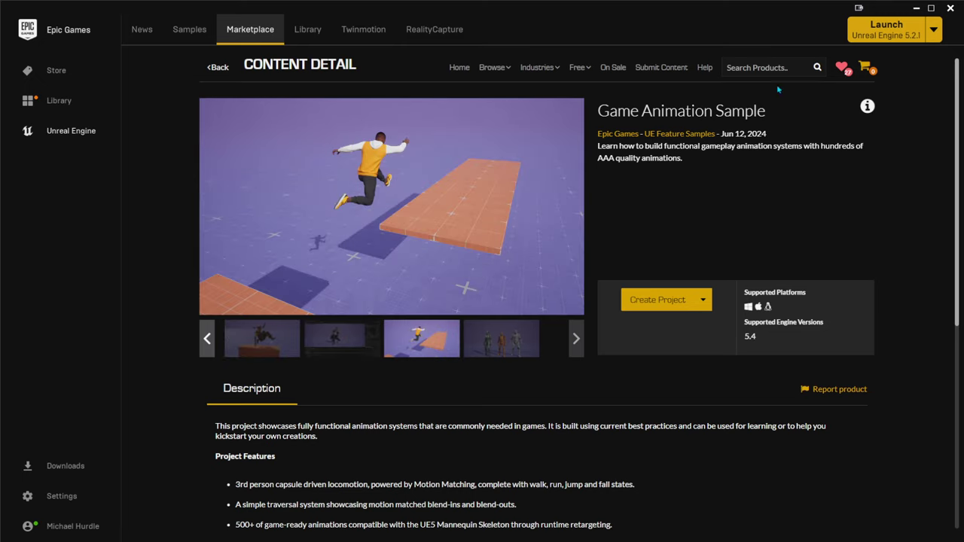
click(495, 356)
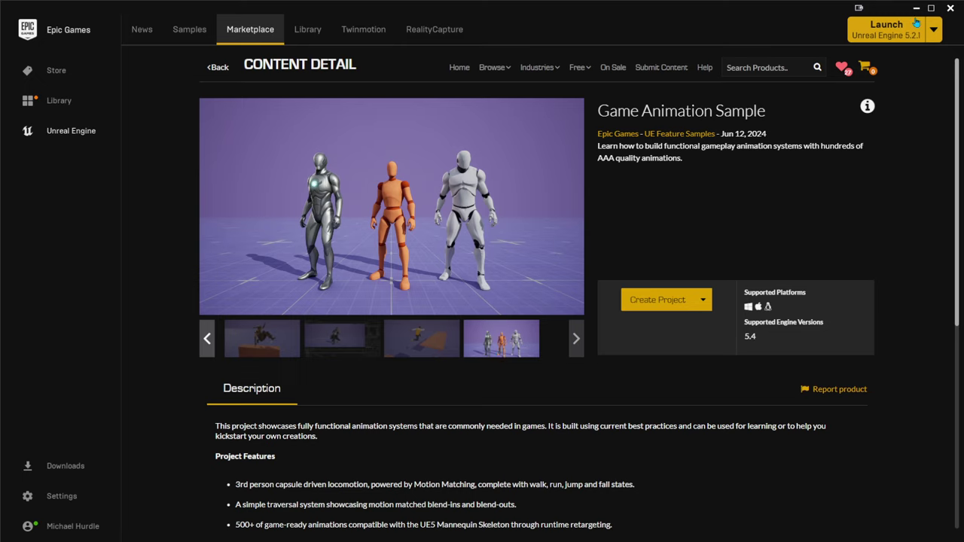
- Switch to the GameAnimationSample project in Unreal Editor and play the level from a spot on the floor
mouse_move(569, 536)
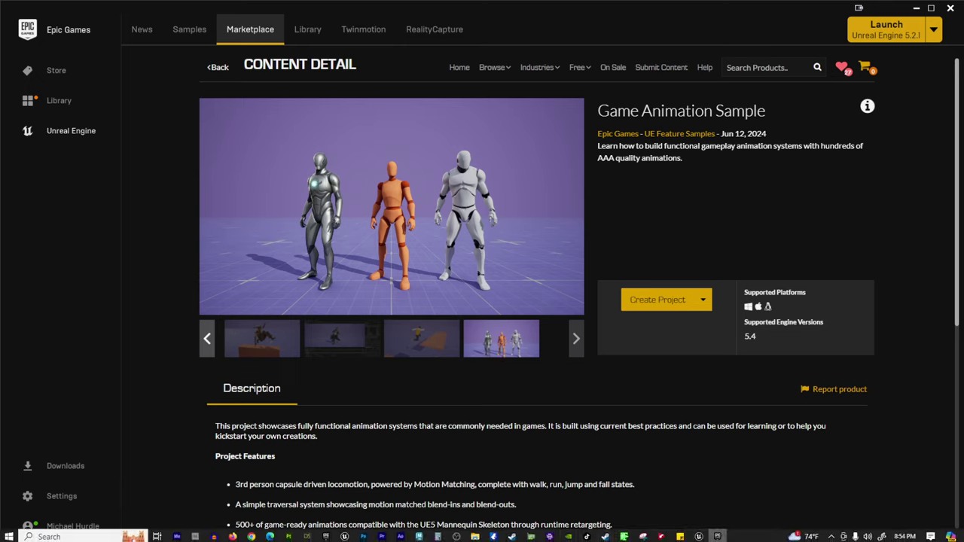
click(699, 537)
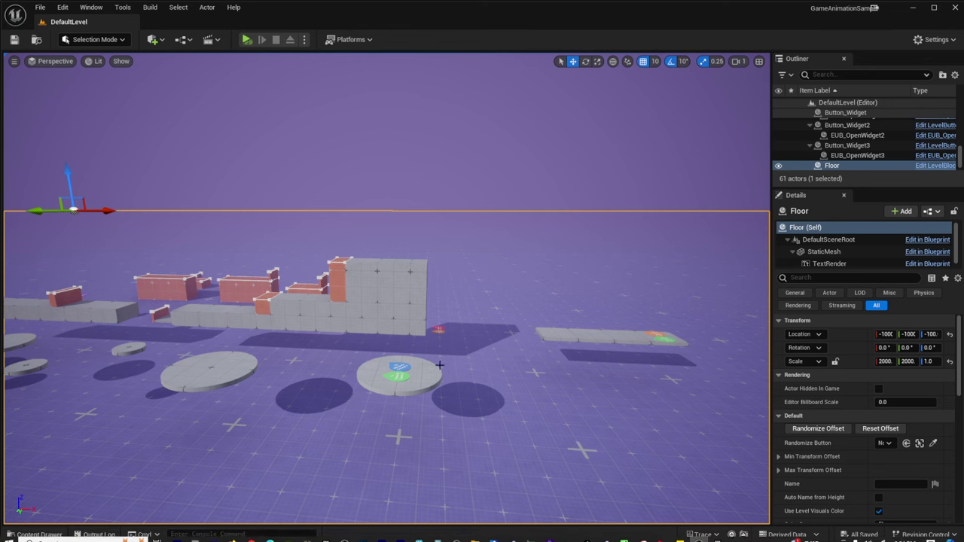
right_drag(453, 367, 209, 408)
right_click(276, 278)
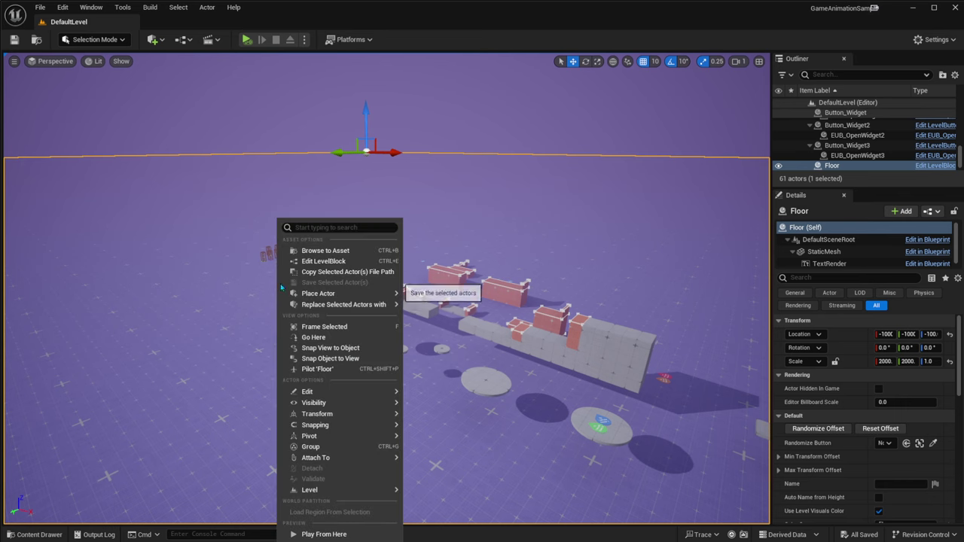
click(320, 532)
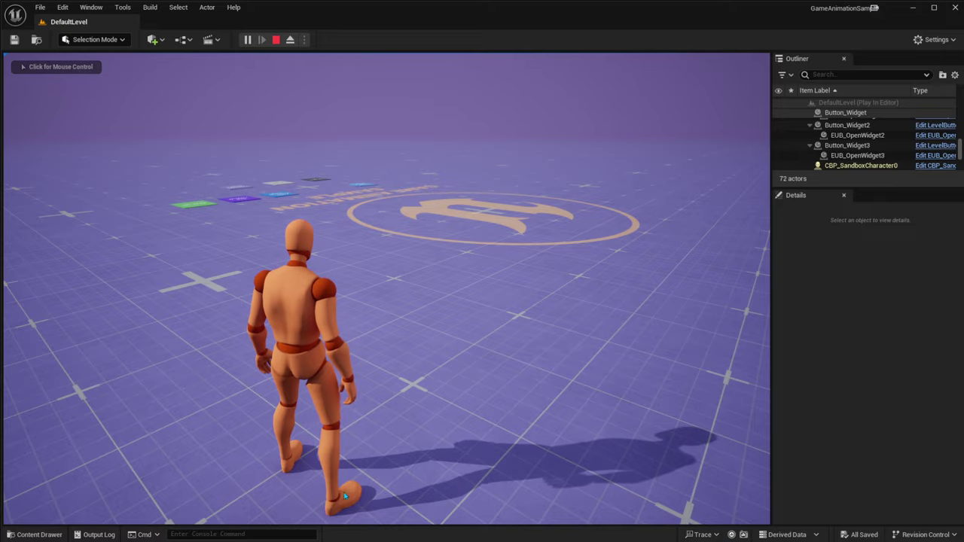
- Take control of the mannequin and run it across the level onto the Level Style Dark pad
click(363, 479)
key(w)
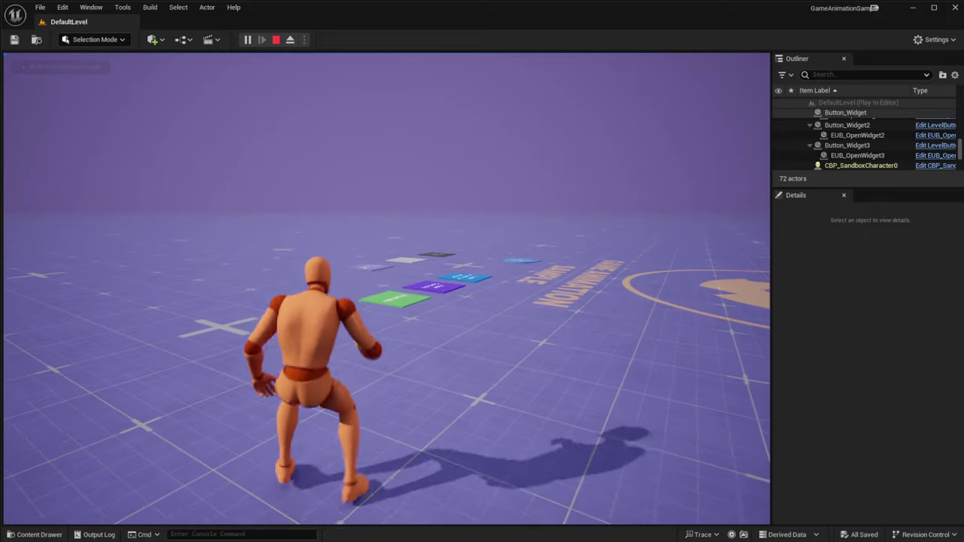
key(w)
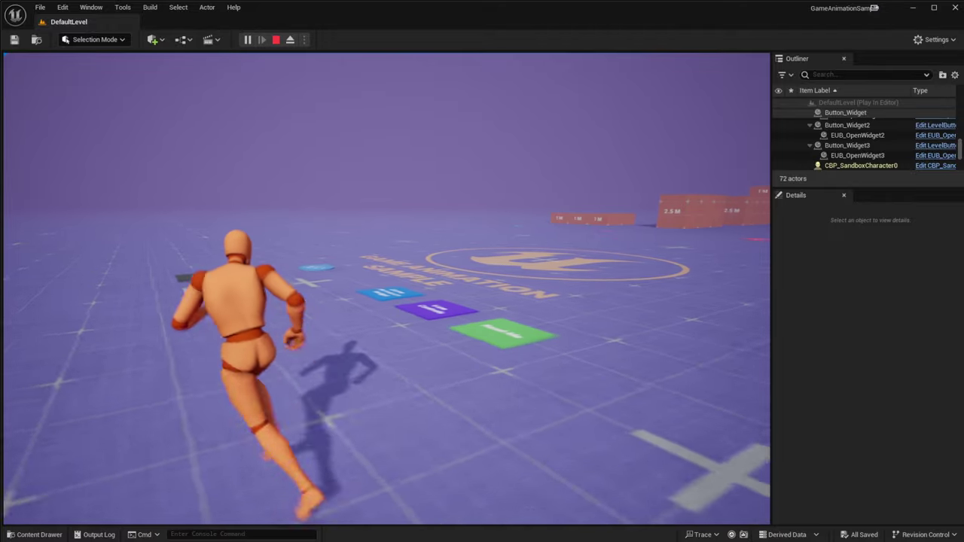
key(a)
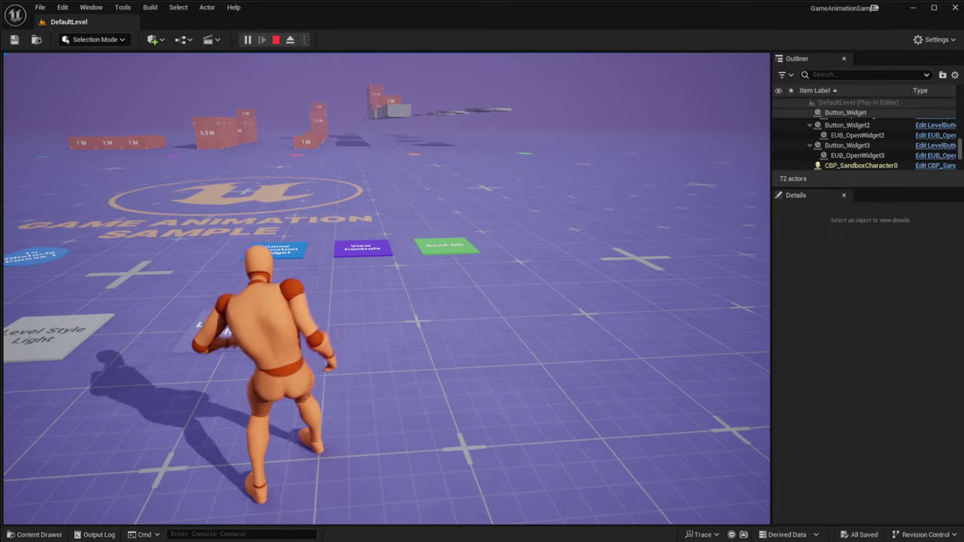
key(w)
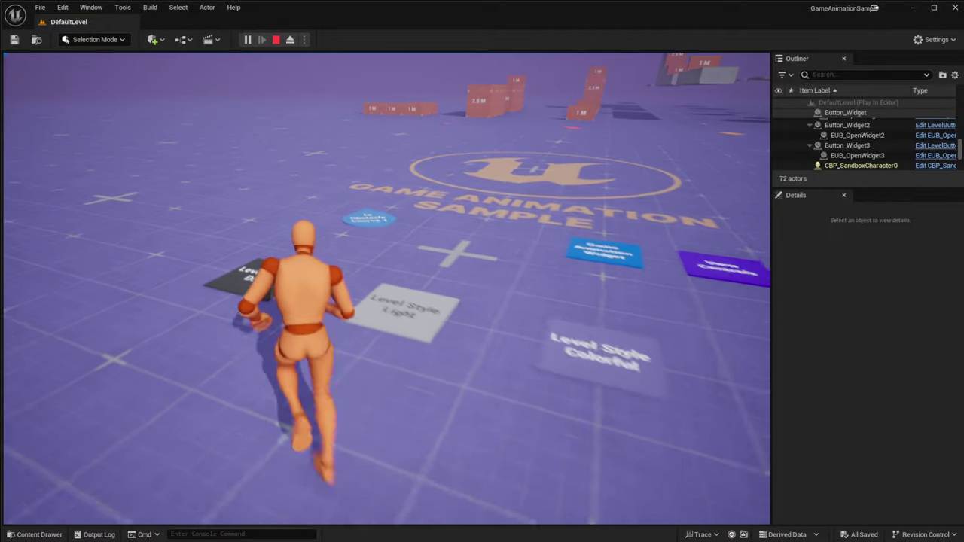
key(a)
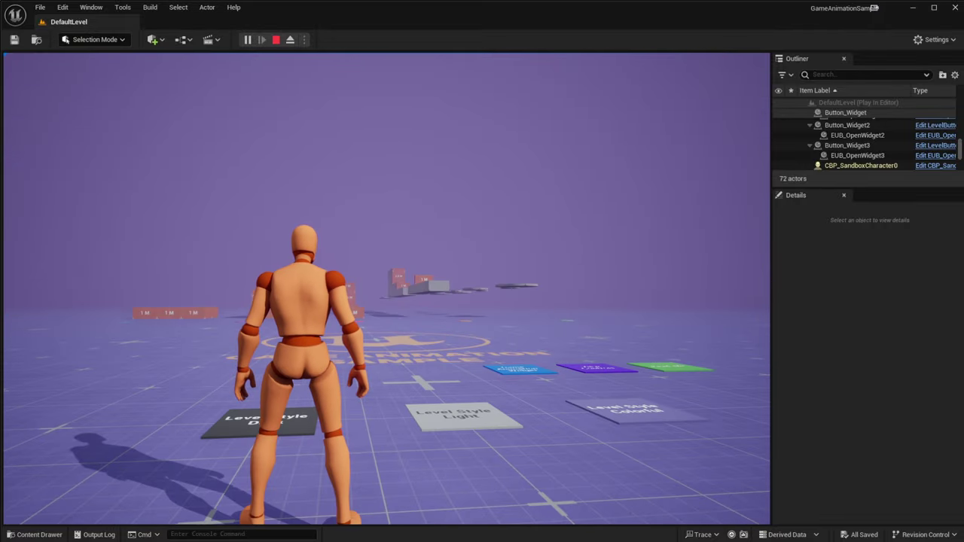
key(w)
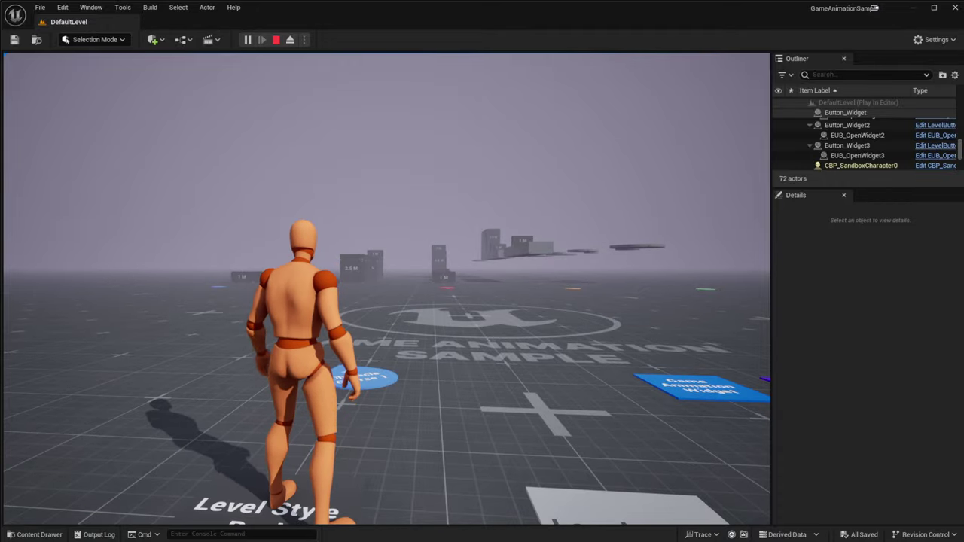
- Walk the character over the Level Style Light and Colorful pads, and onto the Game Animation Widget pad
key(s)
key(d)
key(w)
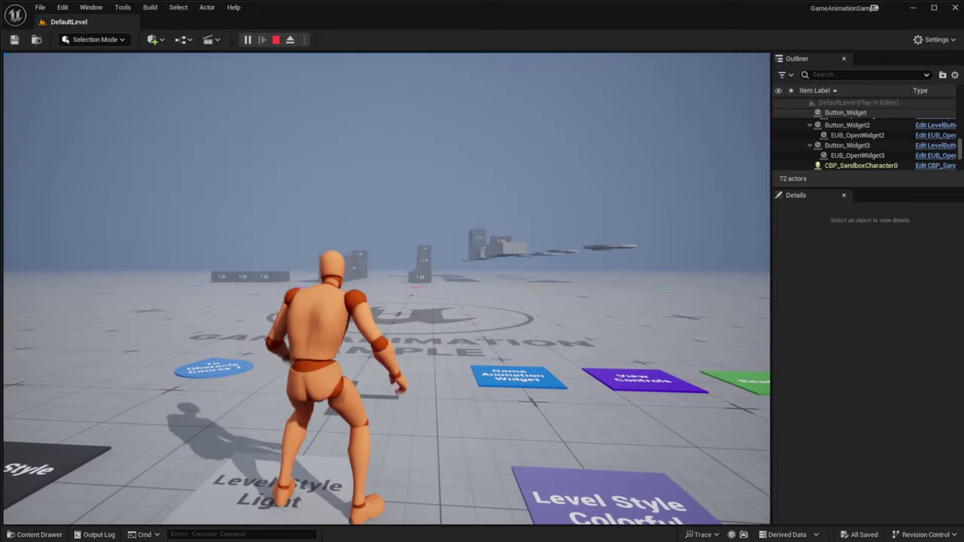
key(a)
key(w)
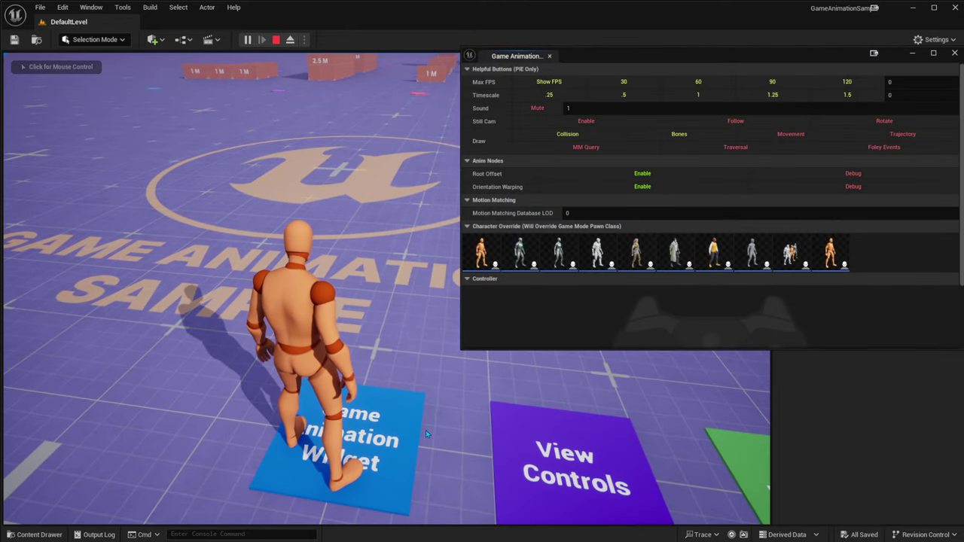
- Try the character overrides in order from the second one, through Echo, to Metahuman_Bodies
click(528, 251)
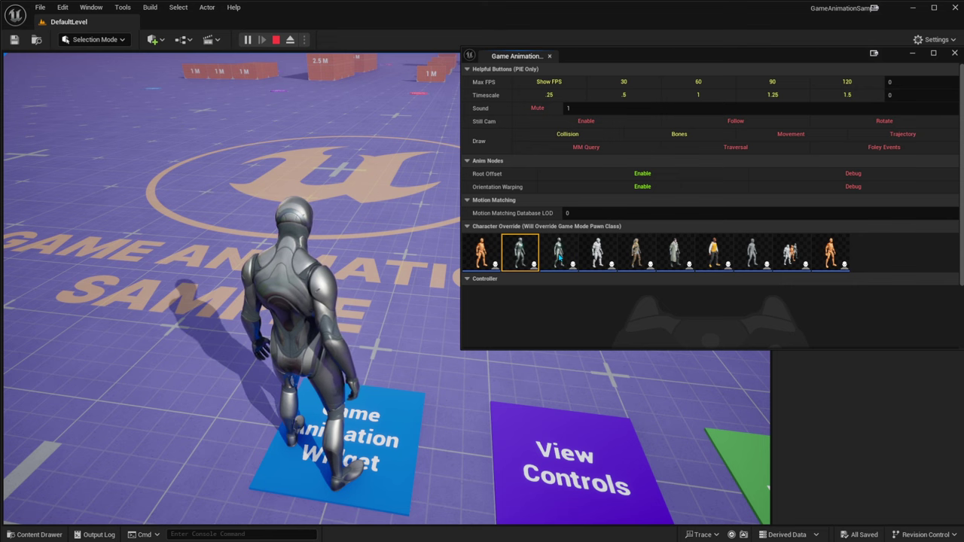
click(559, 252)
click(612, 260)
click(638, 260)
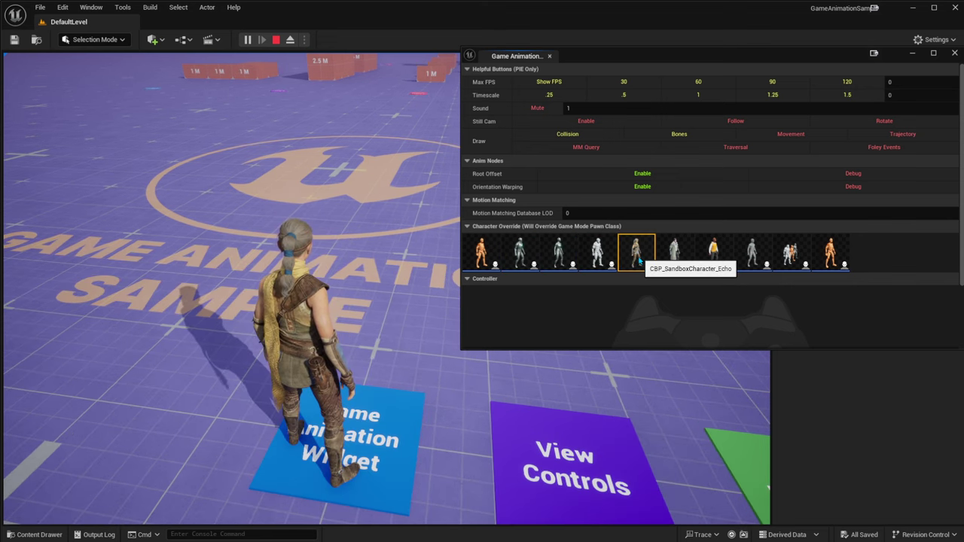
click(675, 258)
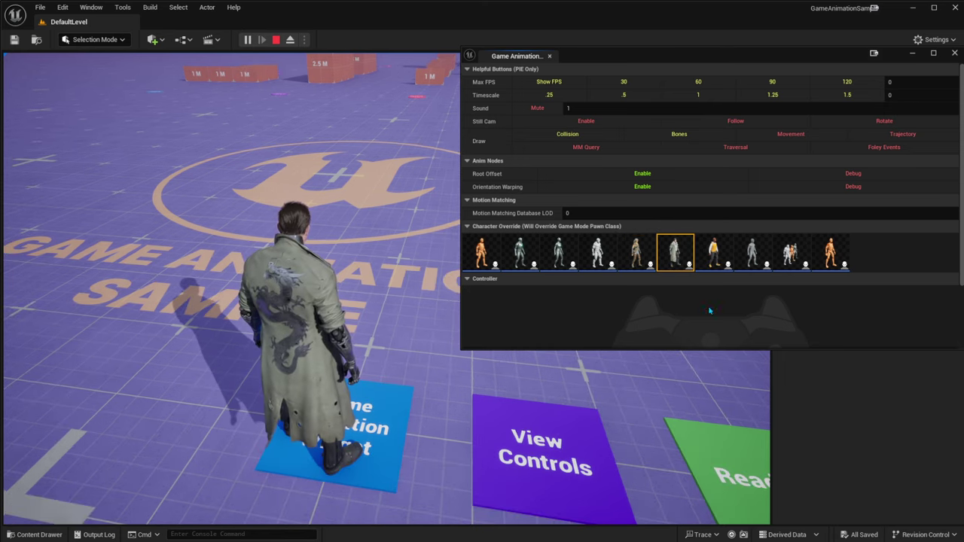
click(713, 254)
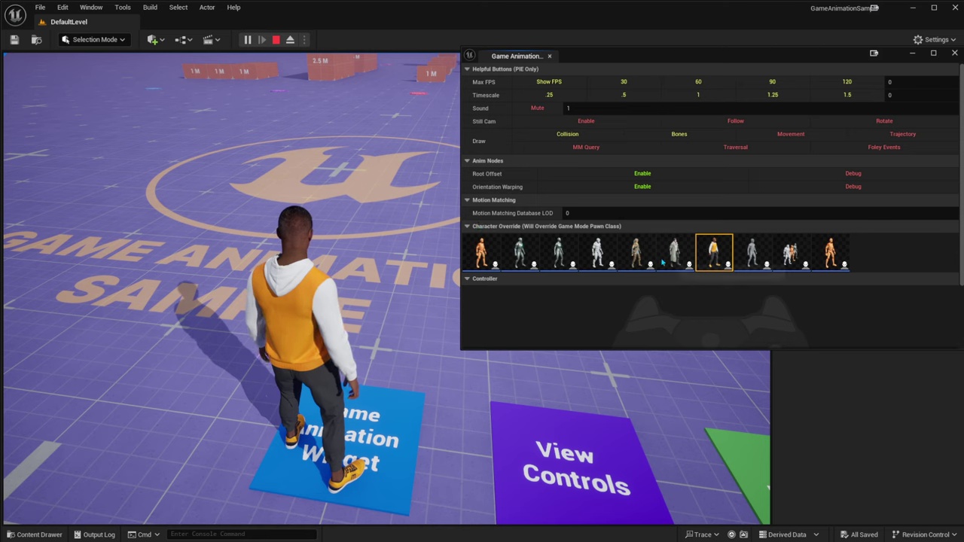
click(757, 258)
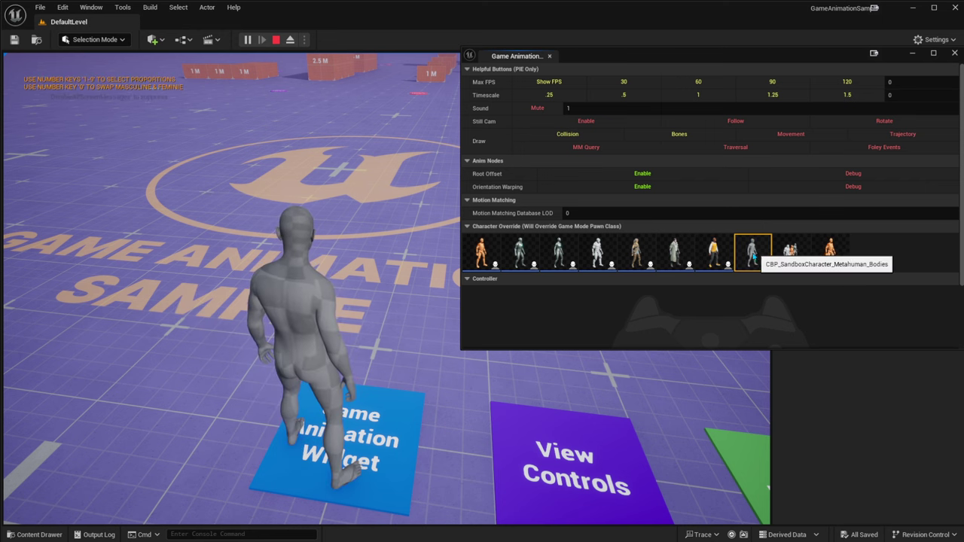
- Compare the last two character overrides, choose RetargetShowcase_Mannequins, and return control to the running game
click(790, 256)
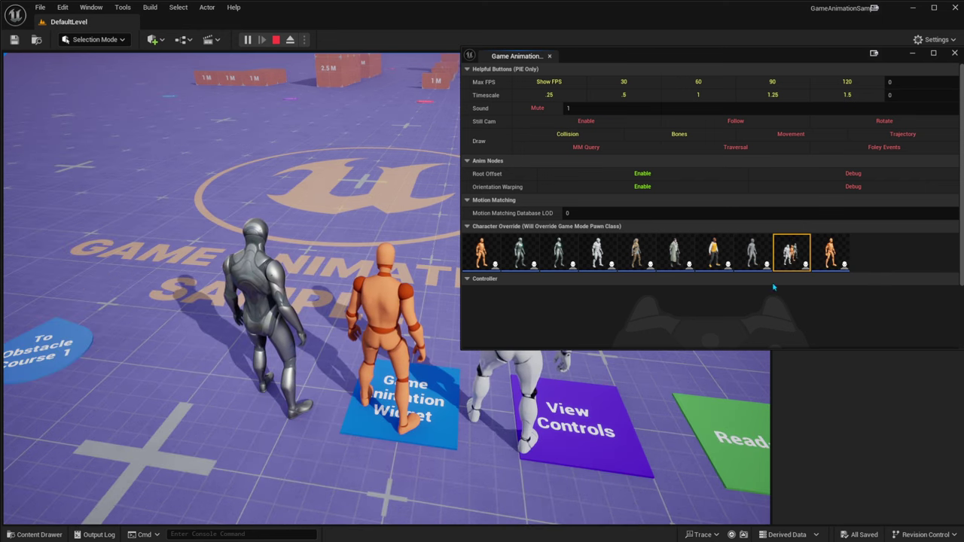
click(833, 256)
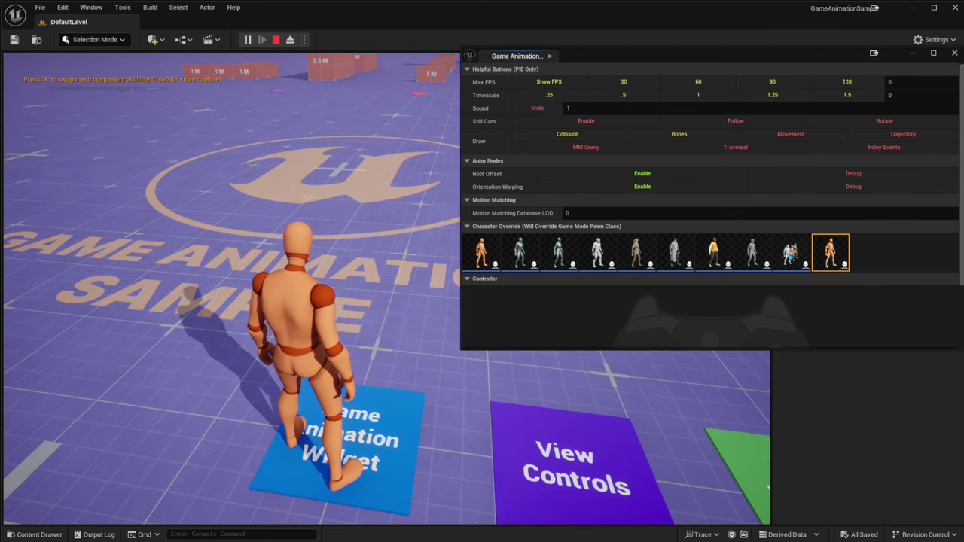
click(790, 256)
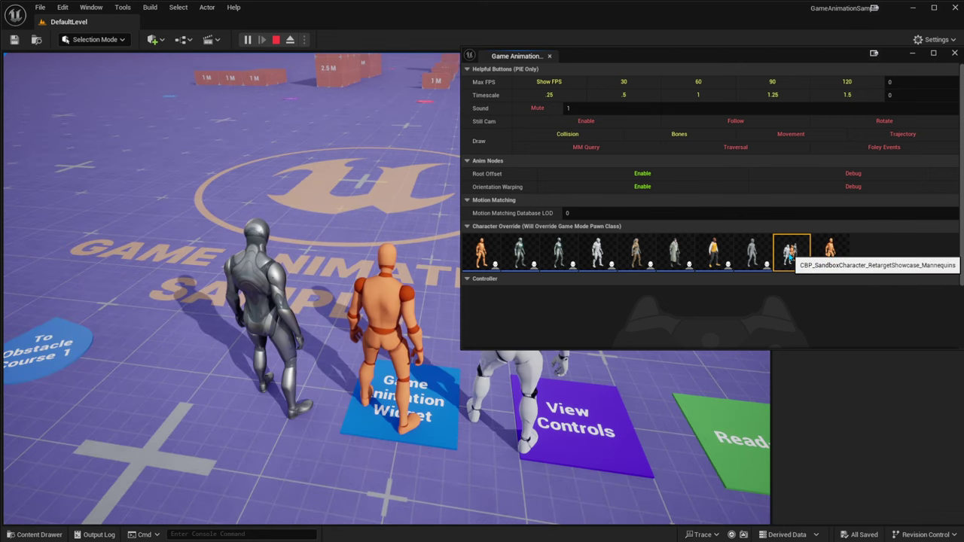
click(640, 373)
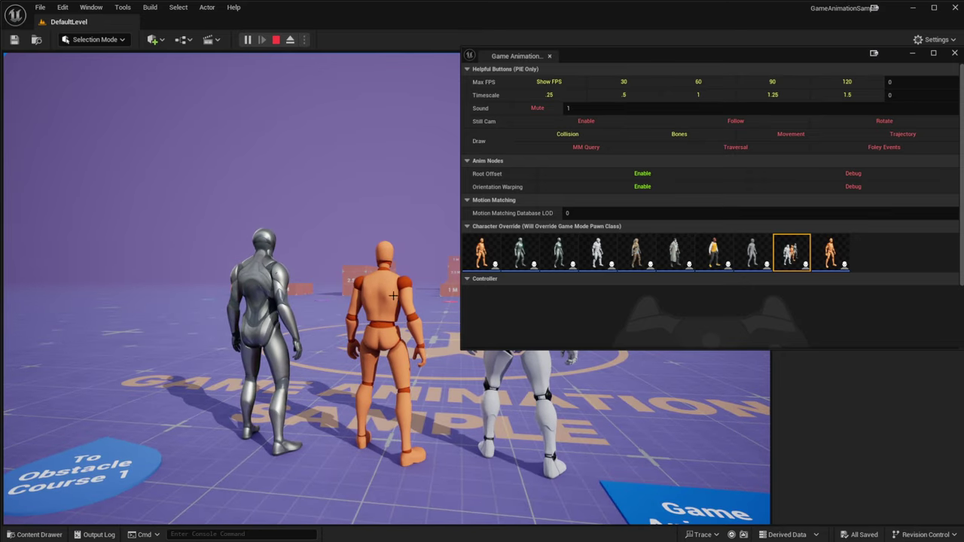
- Stop the play session and close the Game Animation widget window
key(Escape)
key(super)
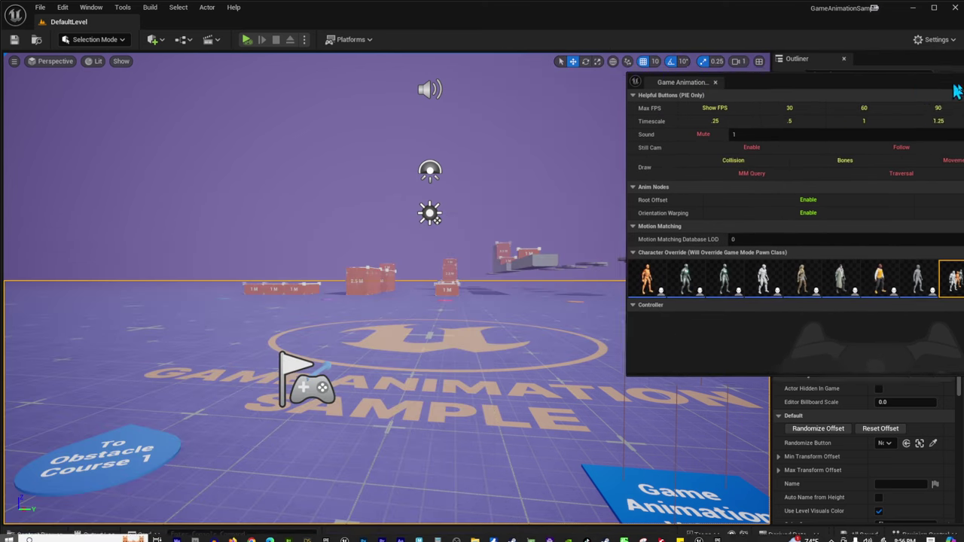
click(954, 53)
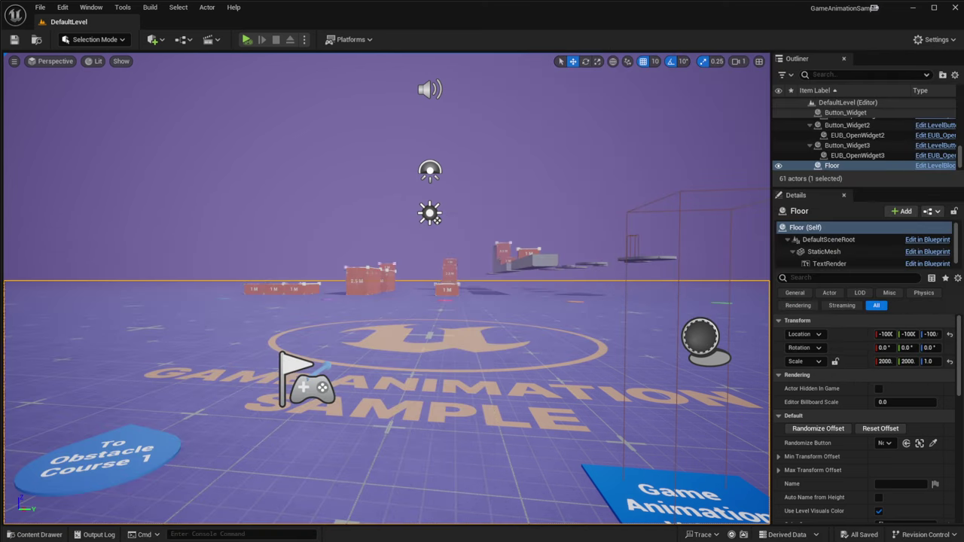
- Play the level again from the floor near the To Obstacle Course 1 pad and take control of the mannequins
right_click(223, 215)
click(404, 485)
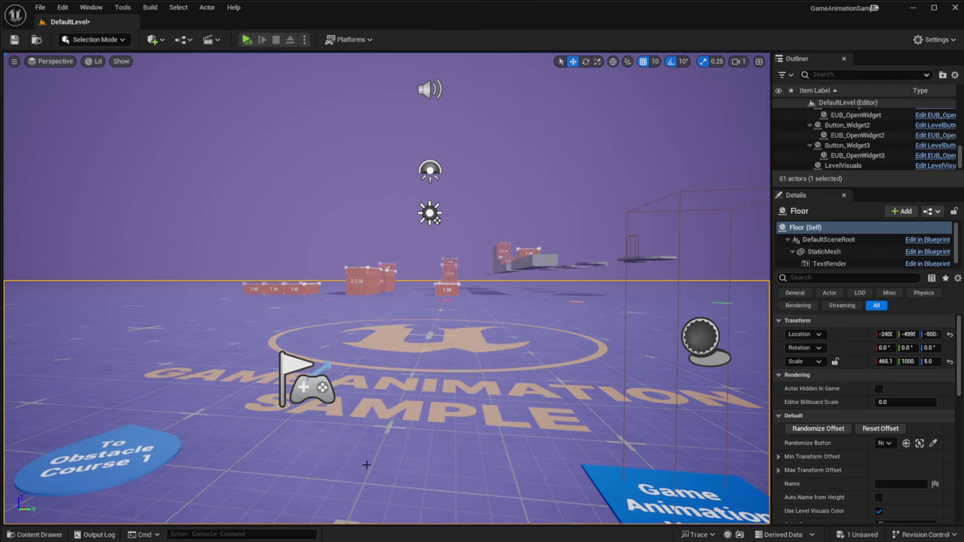
right_click(242, 432)
click(288, 424)
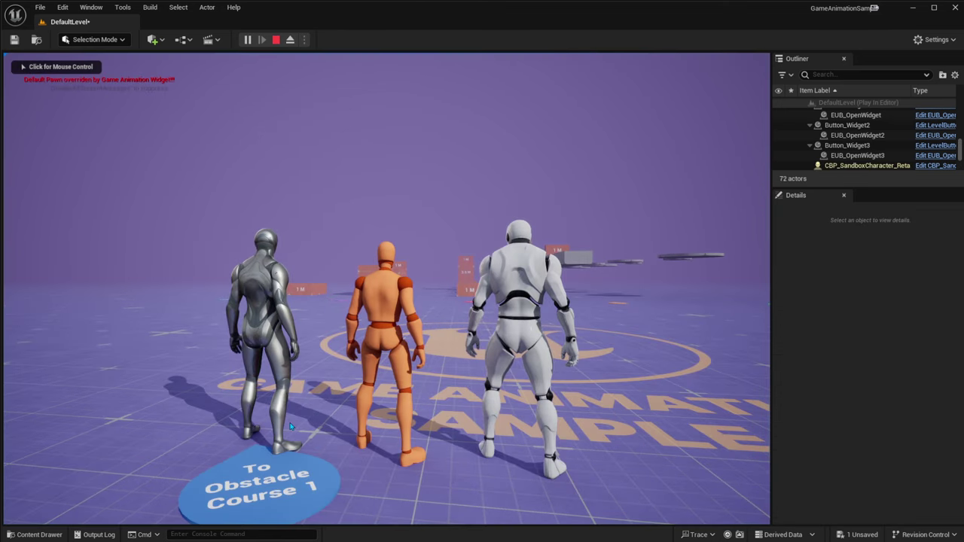
click(372, 343)
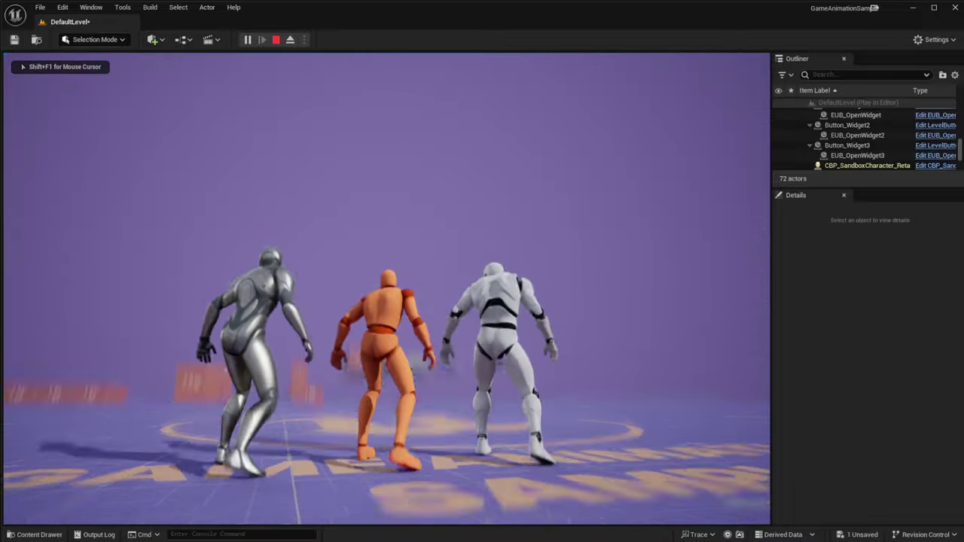
- Run the three mannequins onto the To Obstacle Course 1 pad and test their traversal on the 2.5 M block
key(w)
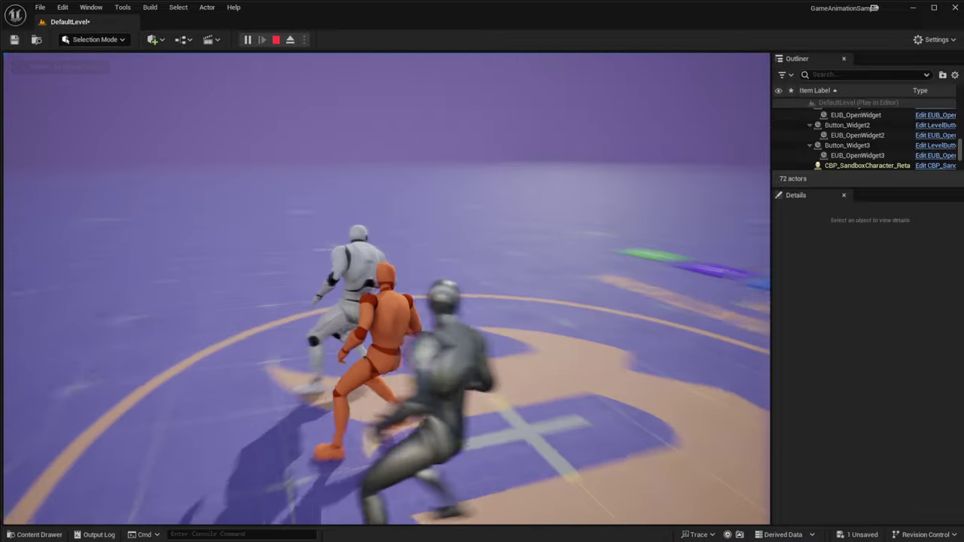
key(w)
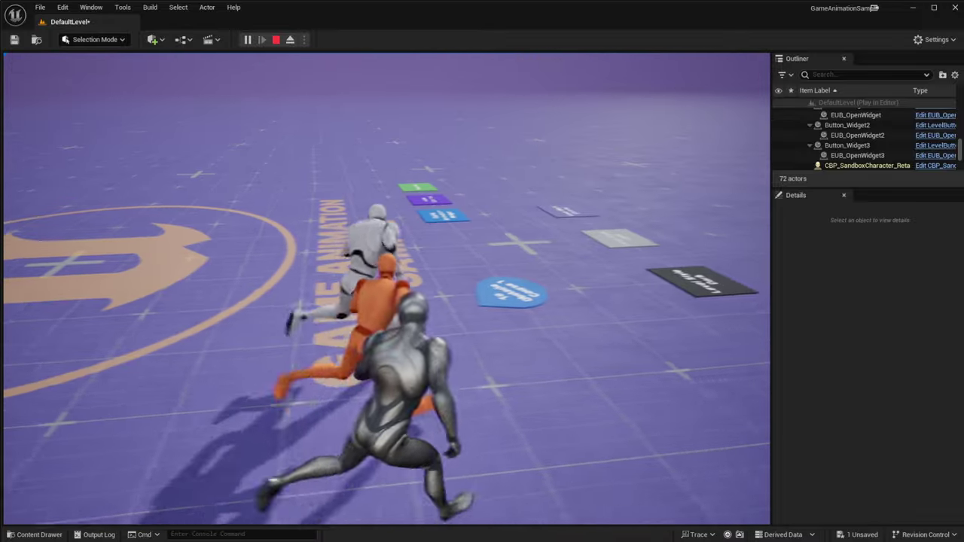
key(w)
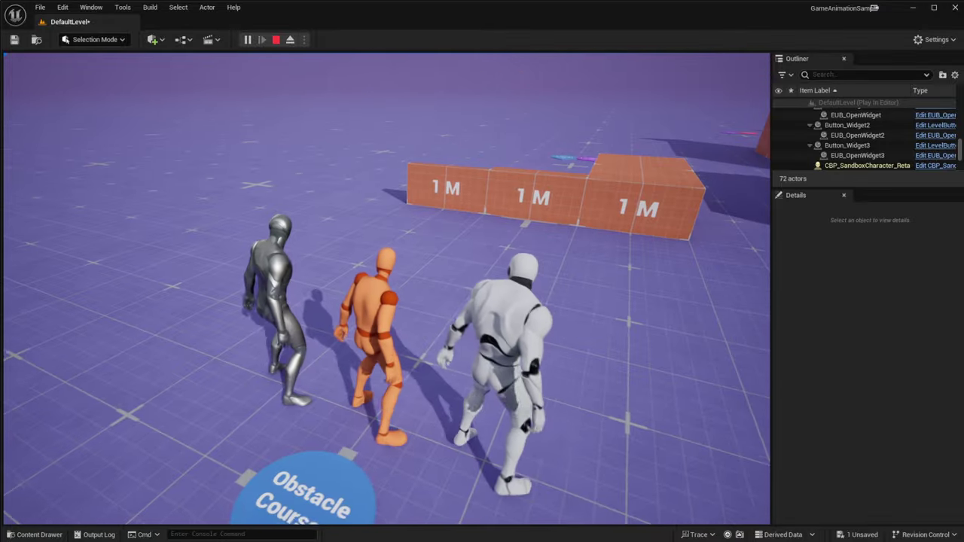
key(w)
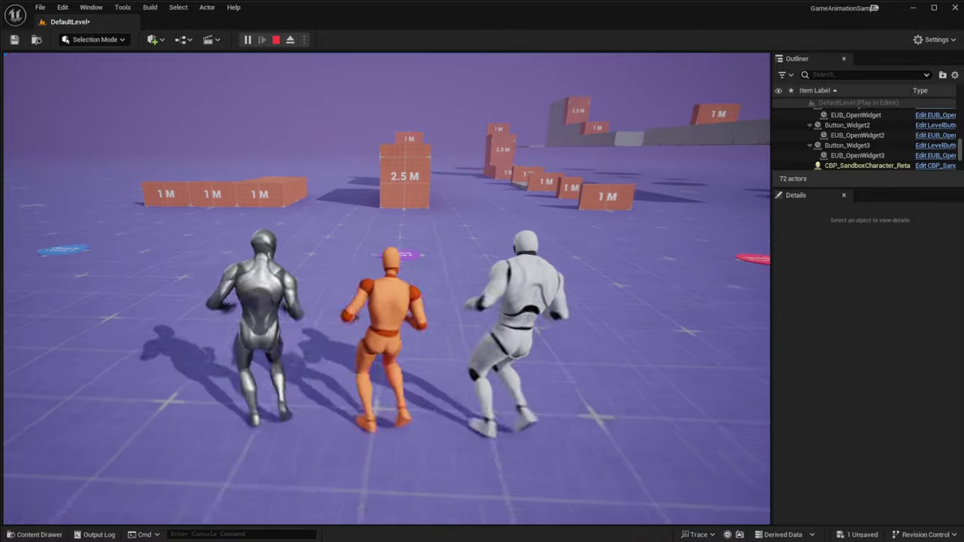
key(s)
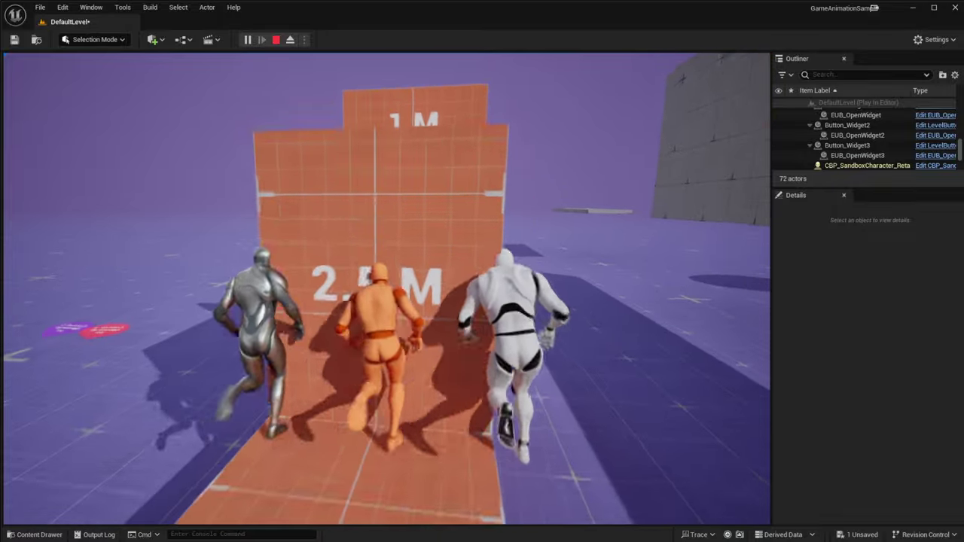
key(space)
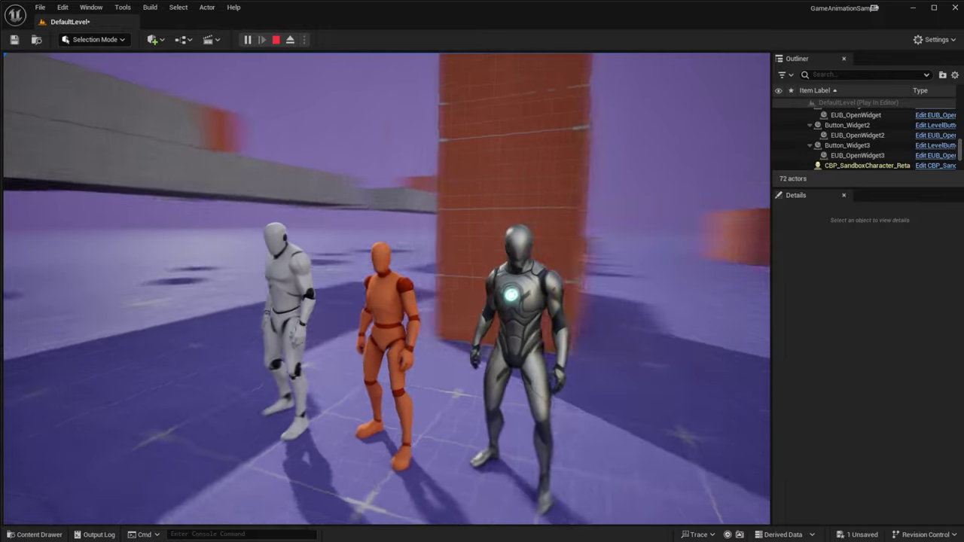
- Move the mannequins onto the View Controls pad, review the Controls window, then close it and resume control of the game
key(w)
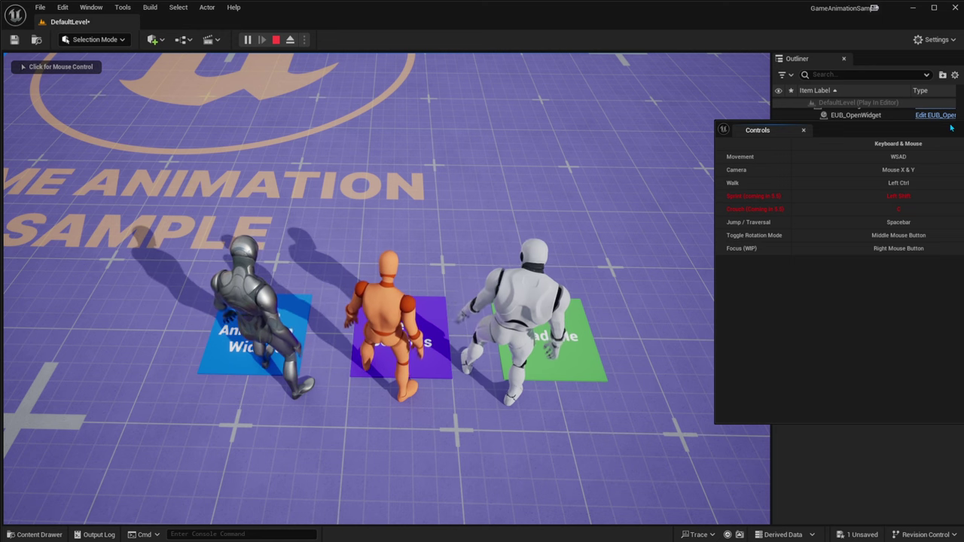
drag(952, 128, 529, 118)
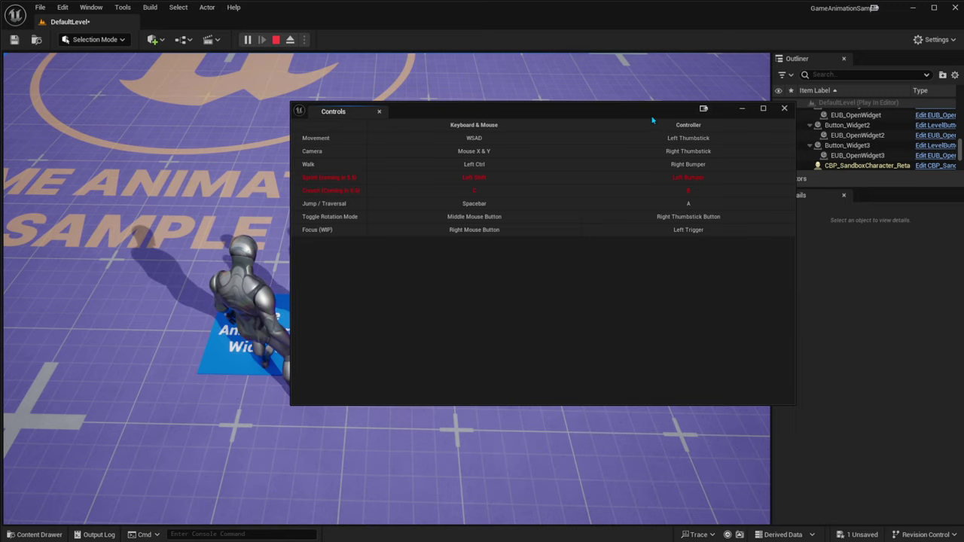
drag(652, 119, 575, 119)
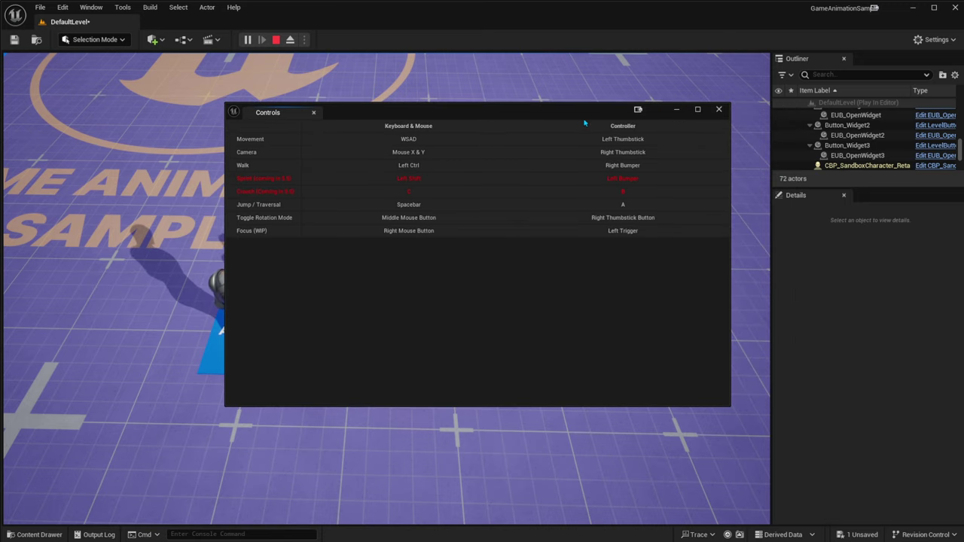
click(720, 110)
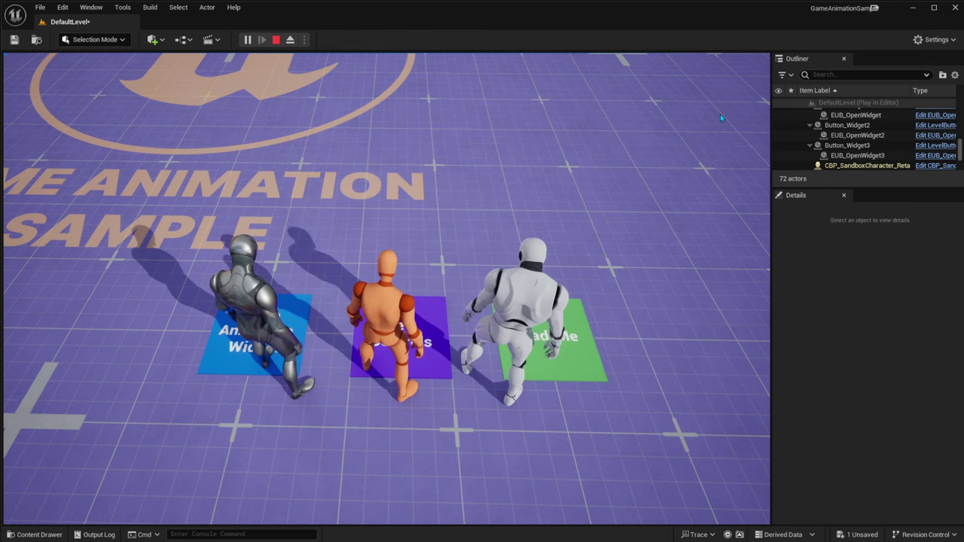
click(636, 200)
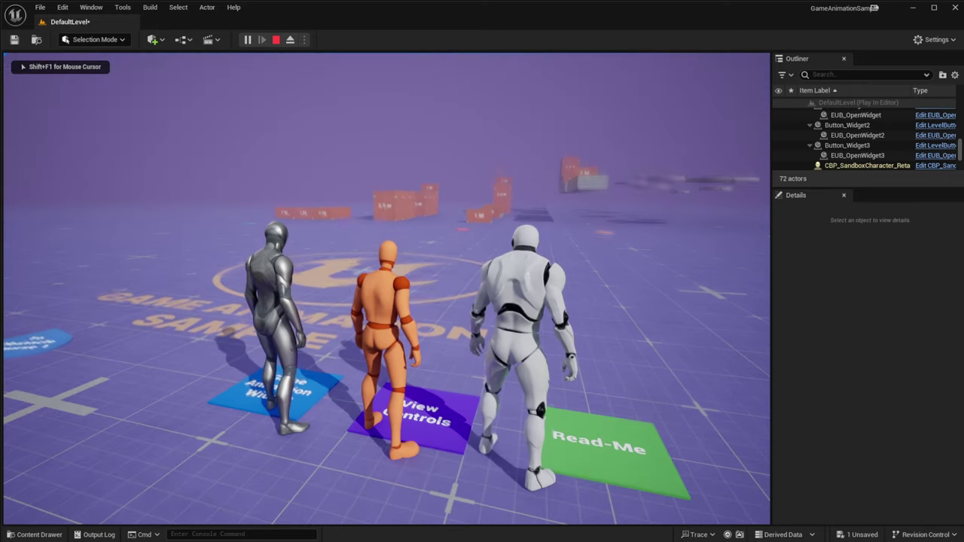
- Move the mannequins onto the Read-Me pad, read through the Read Me window, then close it and resume control of the game
key(d)
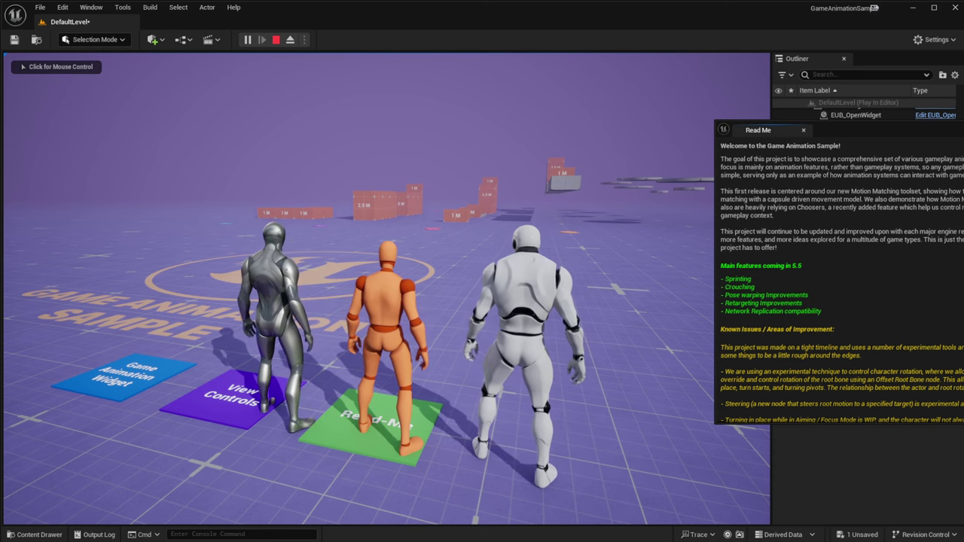
drag(963, 130, 558, 73)
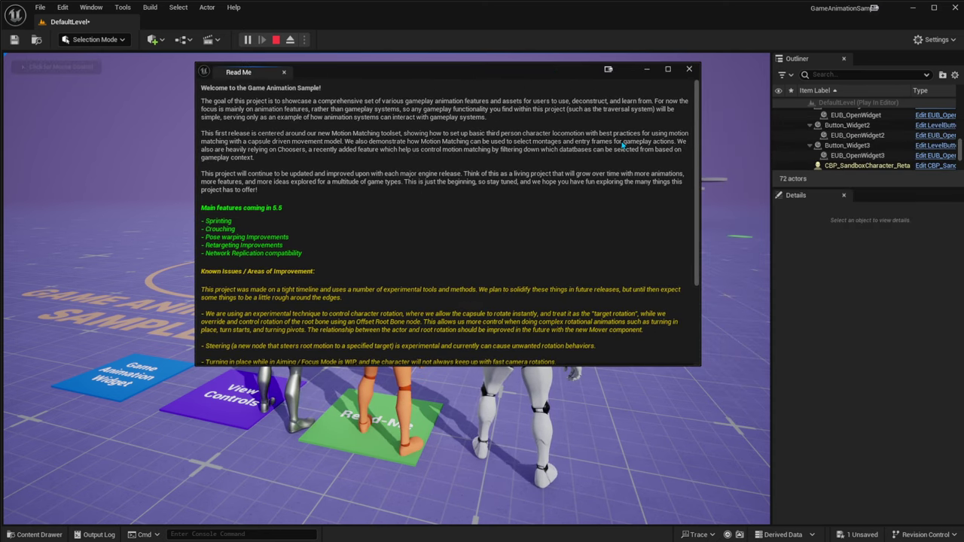
scroll(694, 184, down, 3)
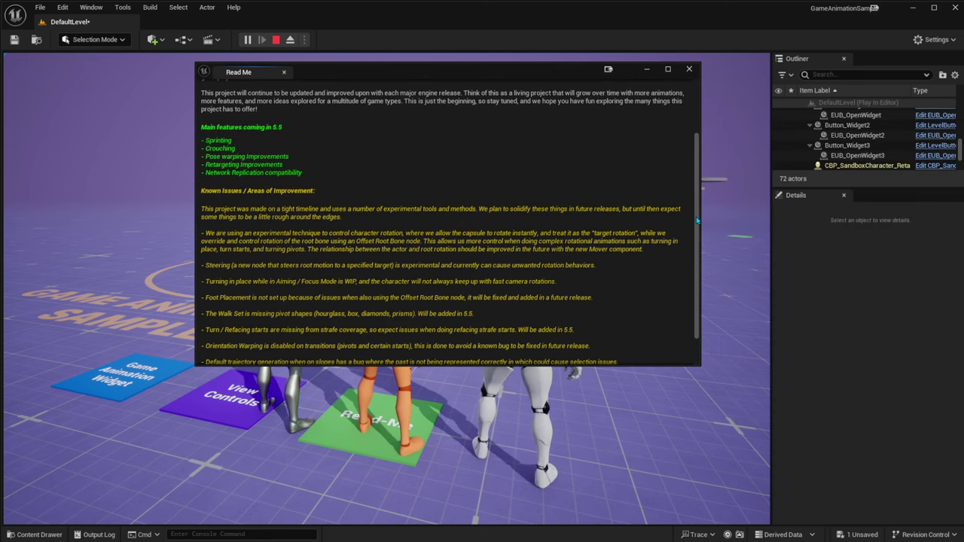
scroll(698, 223, down, 2)
scroll(698, 223, up, 5)
click(689, 69)
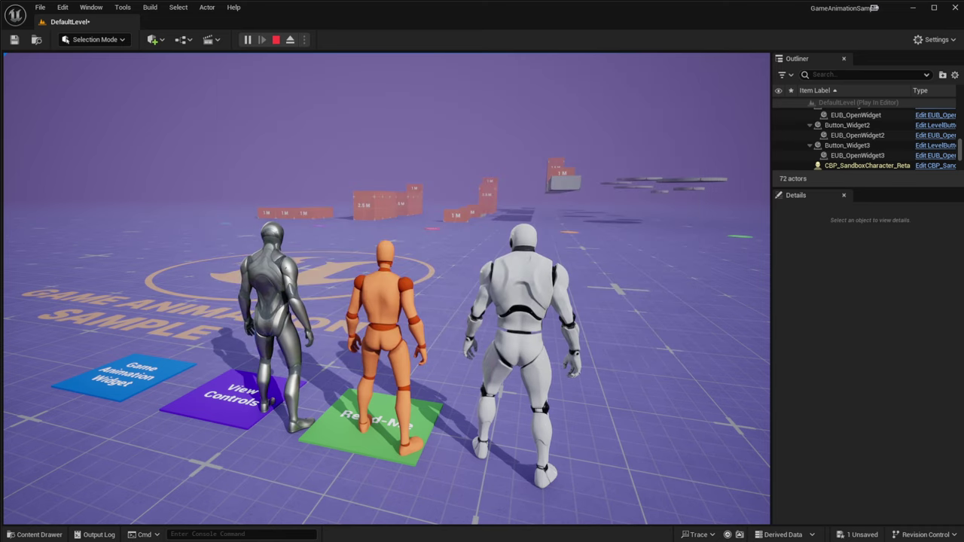
click(696, 209)
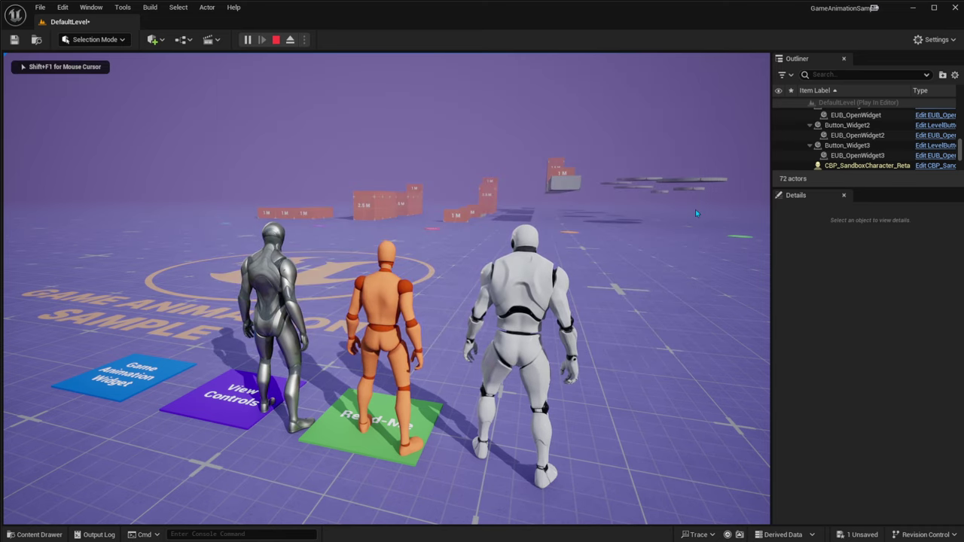
- Stop the play session and look through the project's folder structure from the top-level Content folder
key(Escape)
key(ctrl+space)
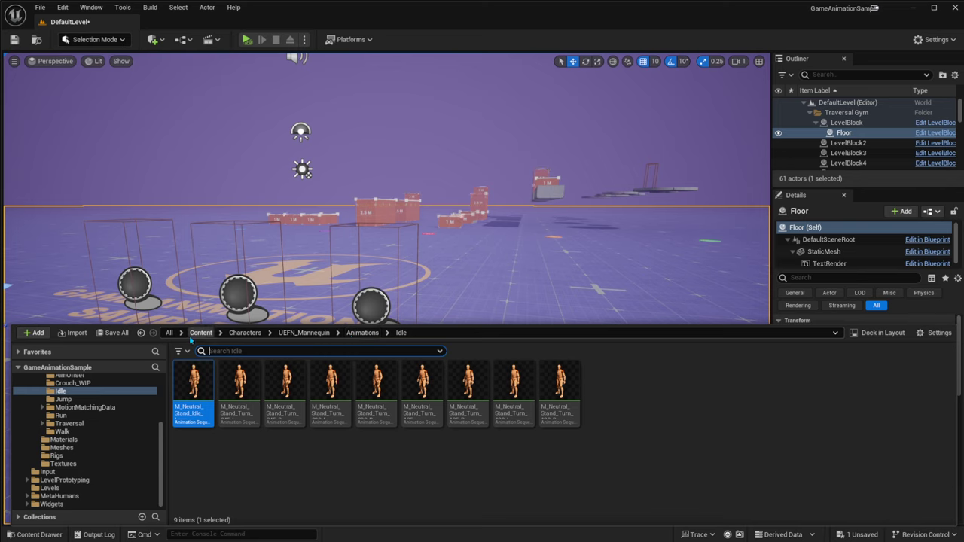
click(303, 332)
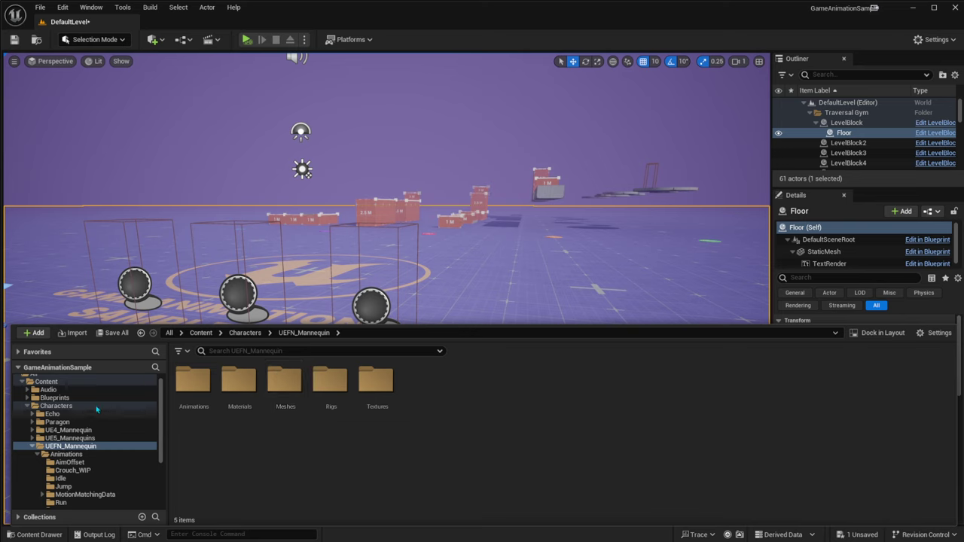
scroll(90, 406, up, 1)
click(56, 388)
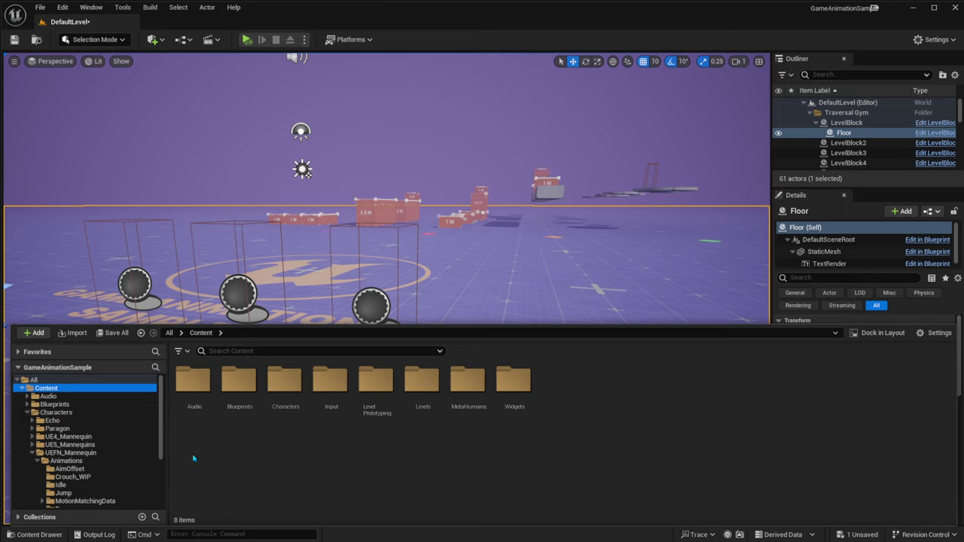
drag(162, 408, 162, 481)
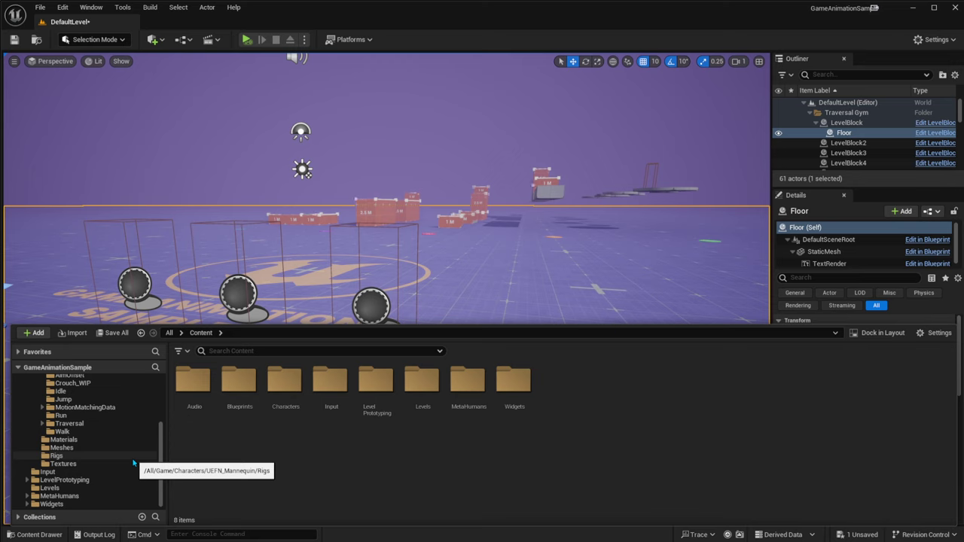
scroll(148, 454, up, 5)
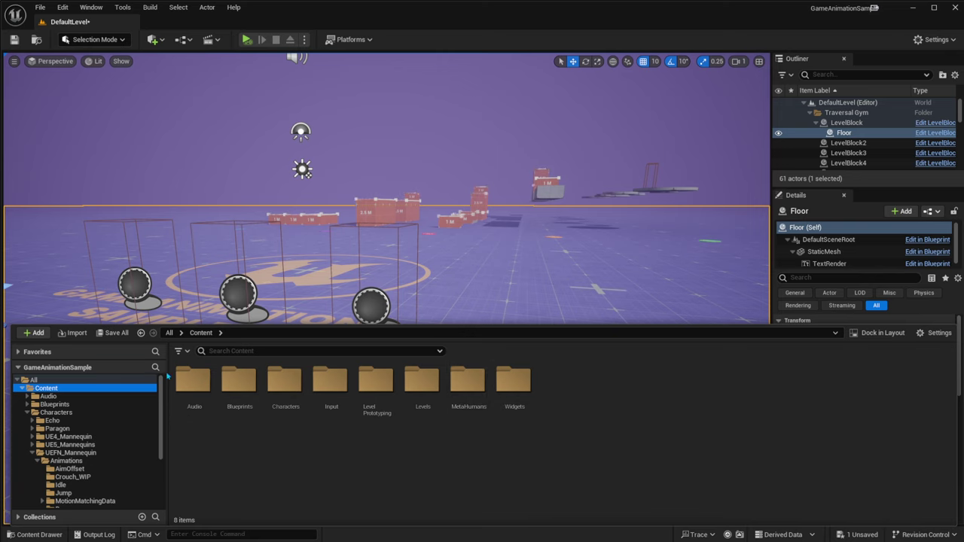
click(207, 335)
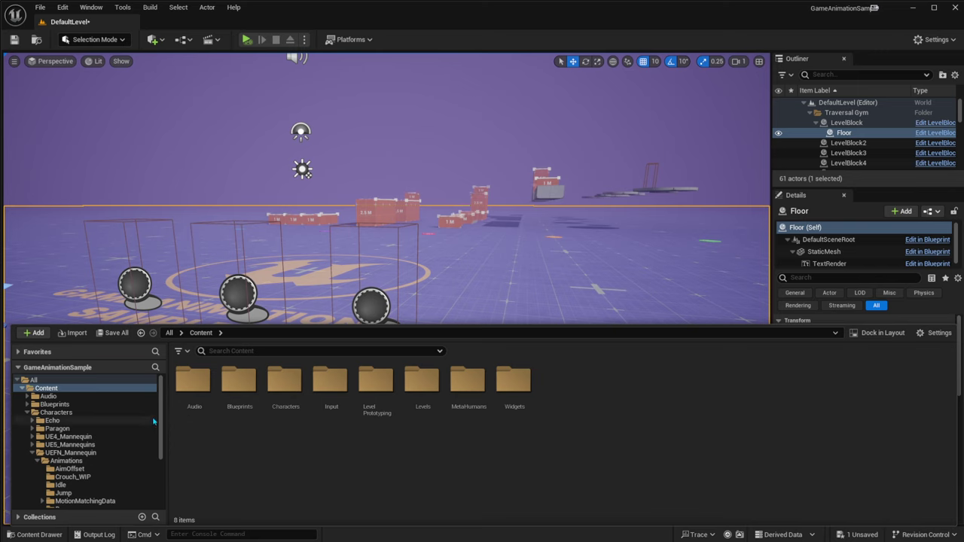
- Go to UEFN_Mannequin's Animations, enter the AimOffset folder and open one of the M_Neutral_AO_Stand_X+90 animation sequences
click(79, 453)
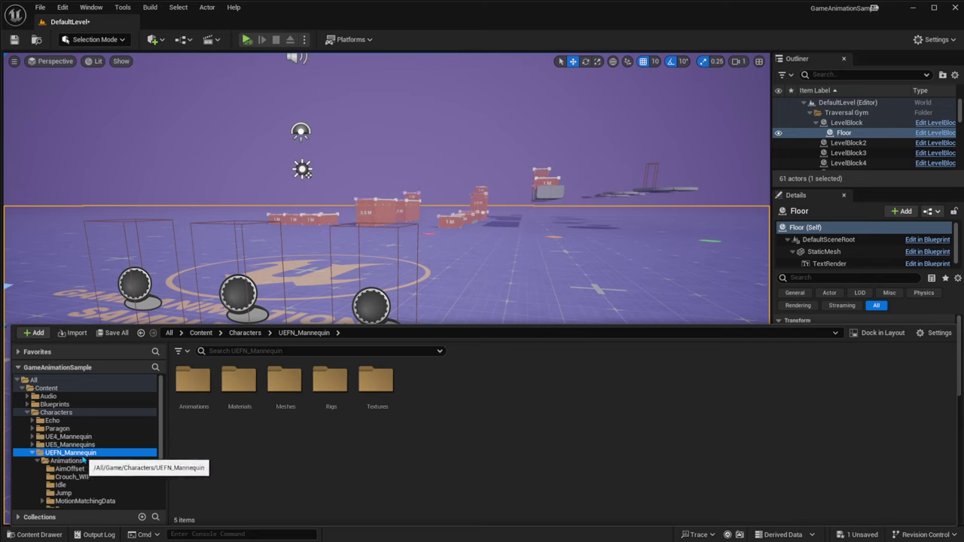
click(184, 384)
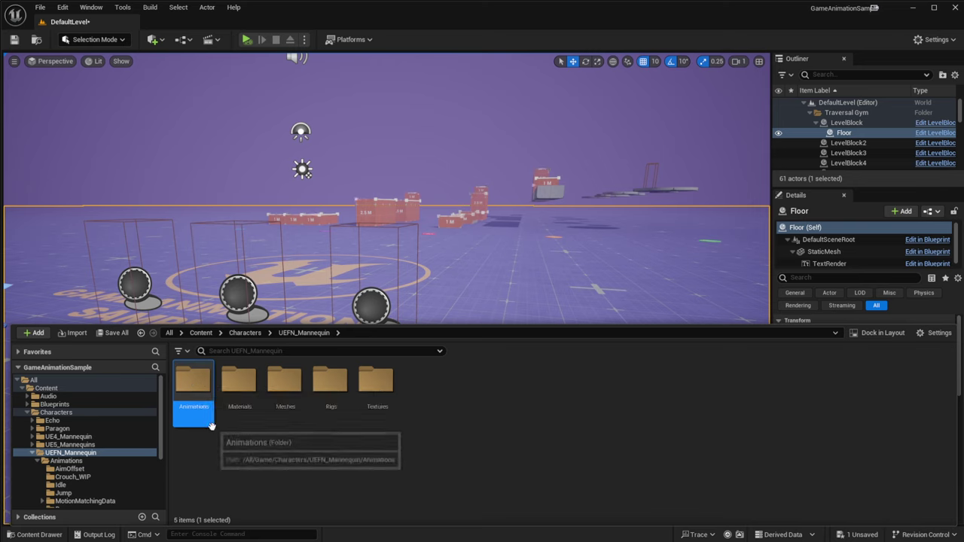
double_click(196, 384)
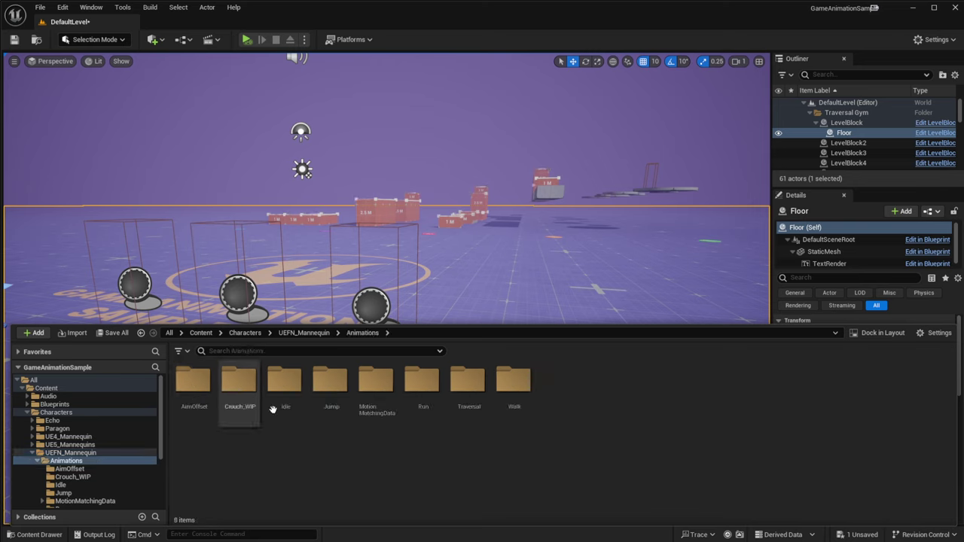
double_click(193, 382)
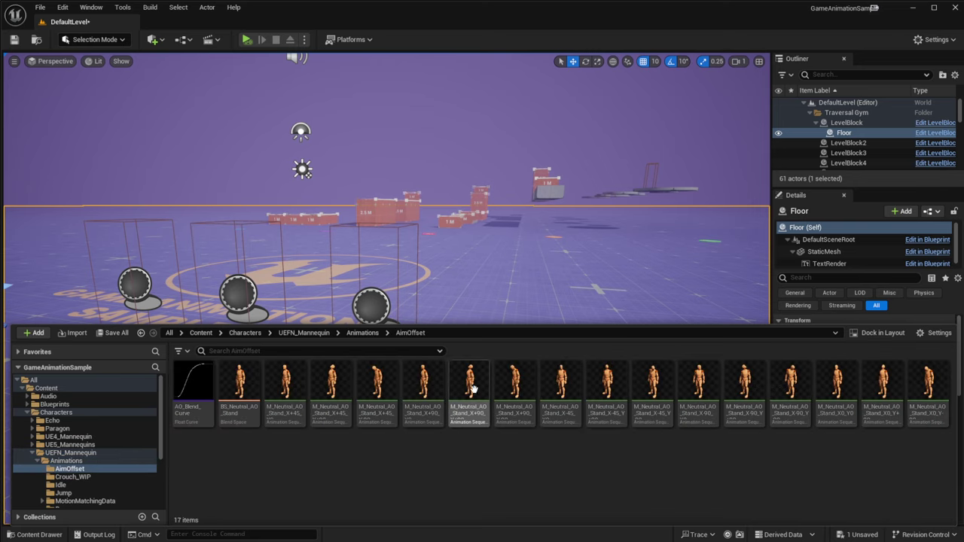
double_click(515, 385)
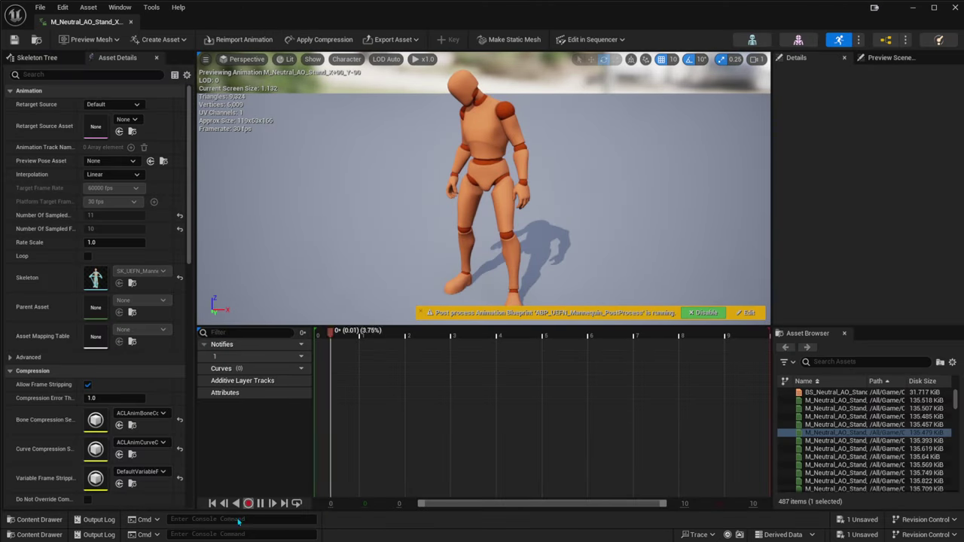
- Preview several other animations from the asset list, including further M_Neutral_AO_Stand poses and M_Neutral_Crouch_Loop_F
click(804, 449)
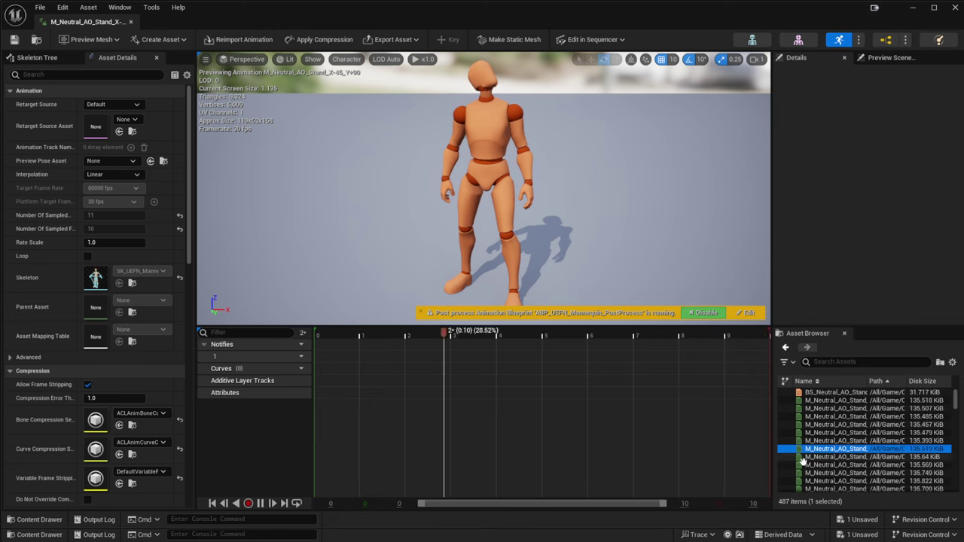
click(804, 464)
scroll(804, 465, down, 2)
click(806, 449)
scroll(806, 452, down, 3)
click(806, 463)
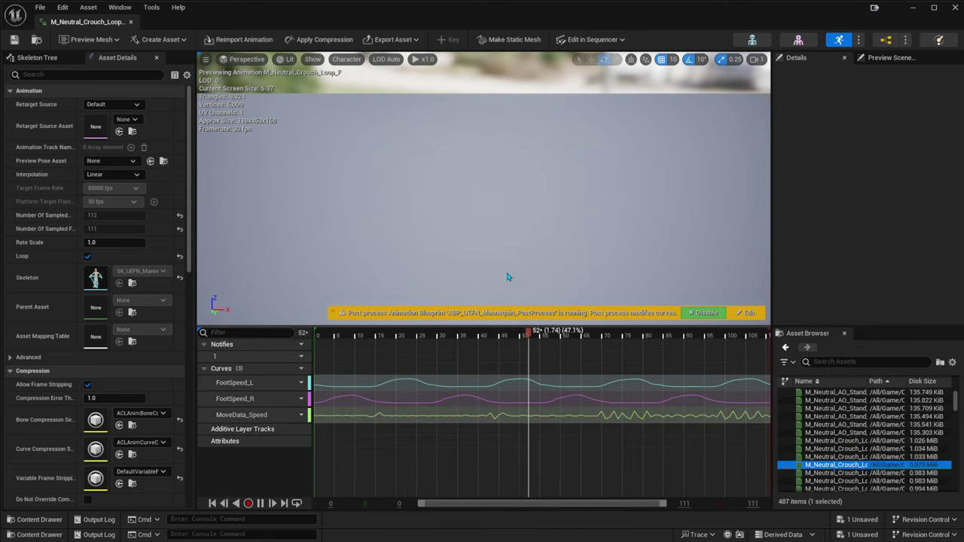
- Reframe the preview to watch the crouch loop mannequin move, pause the playback and close the animation editor
scroll(509, 275, down, 4)
mouse_move(508, 278)
middle_down()
mouse_move(508, 211)
mouse_move(508, 278)
middle_up()
right_drag(482, 181, 482, 219)
alt+drag(482, 220, 569, 194)
middle_drag(569, 195, 648, 249)
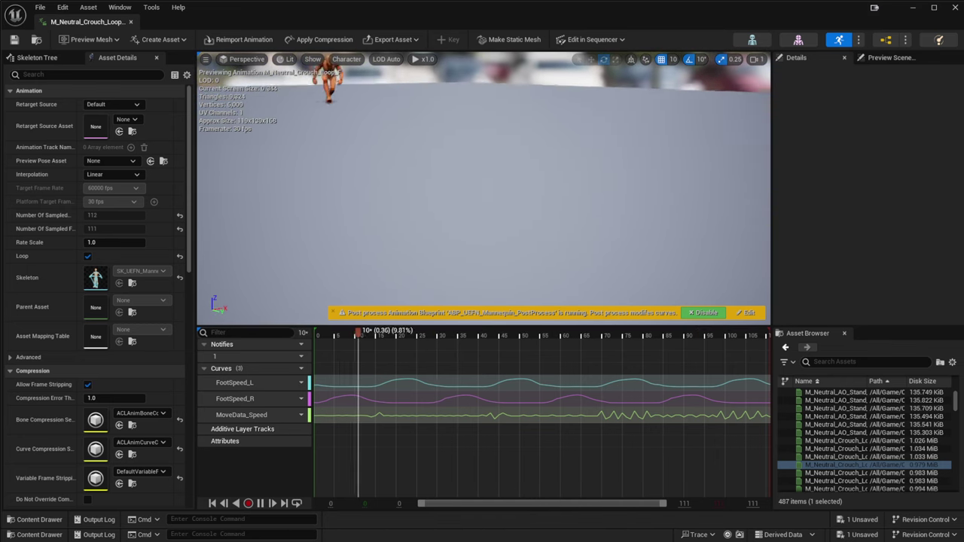
right_drag(568, 195, 568, 195)
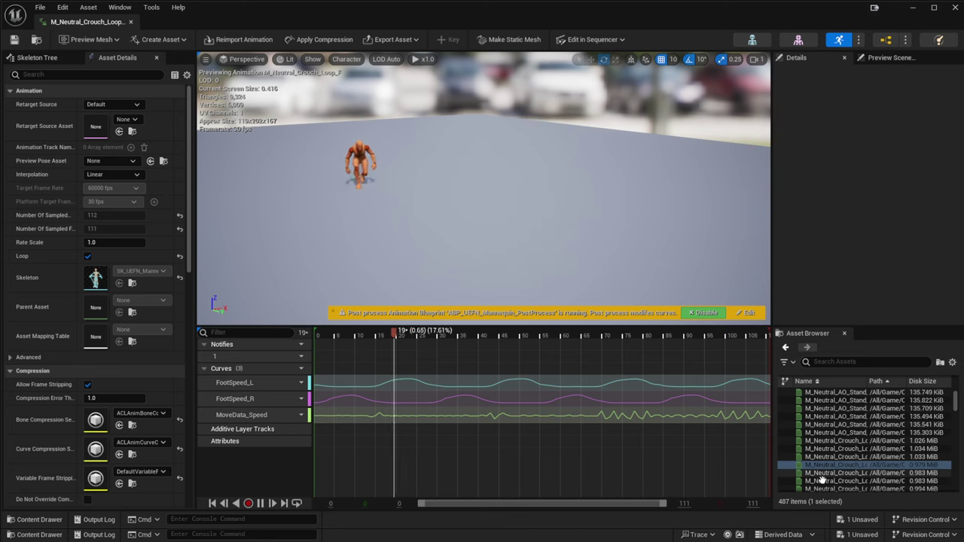
click(260, 503)
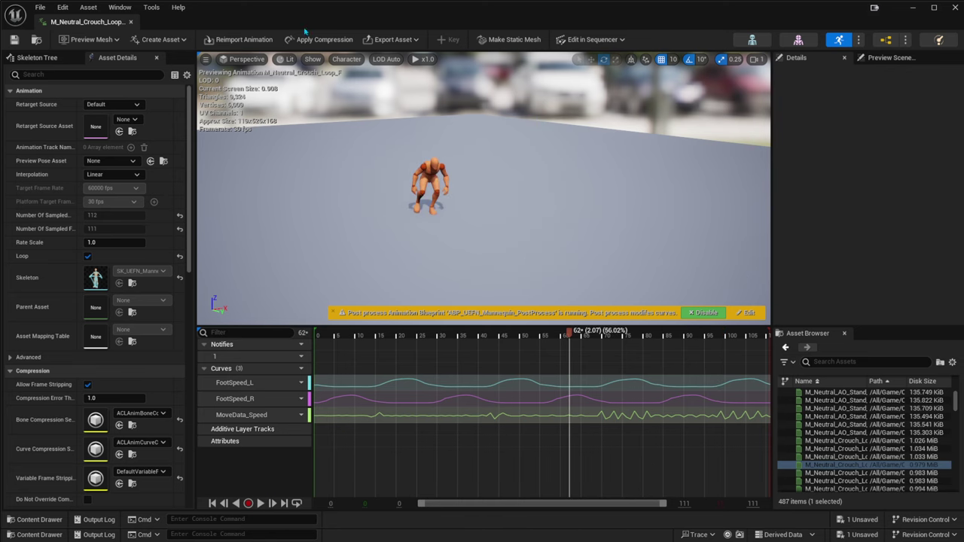
click(130, 22)
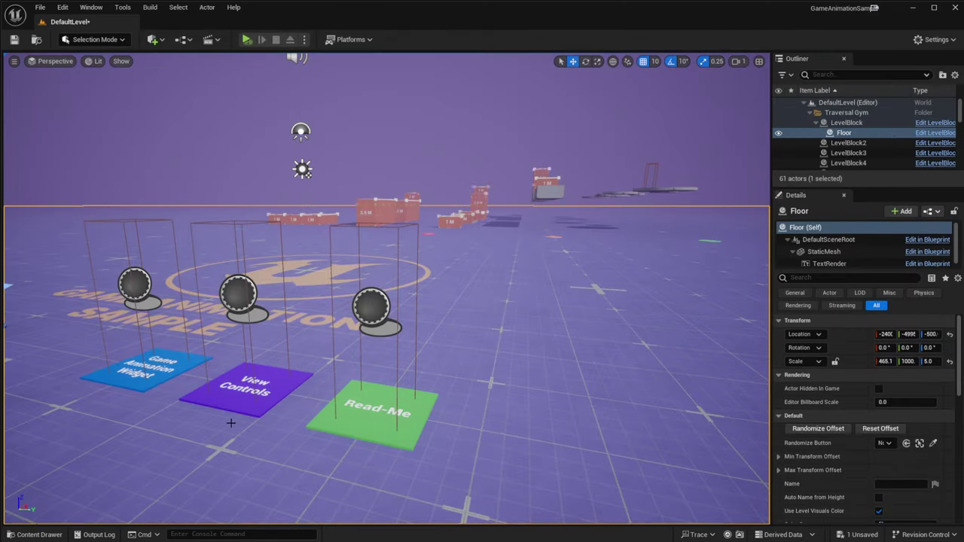
- Start migrating UEFN_Mannequin's Animations folder without saving DefaultLevel, and bring the asset report fully into view
key(ctrl+space)
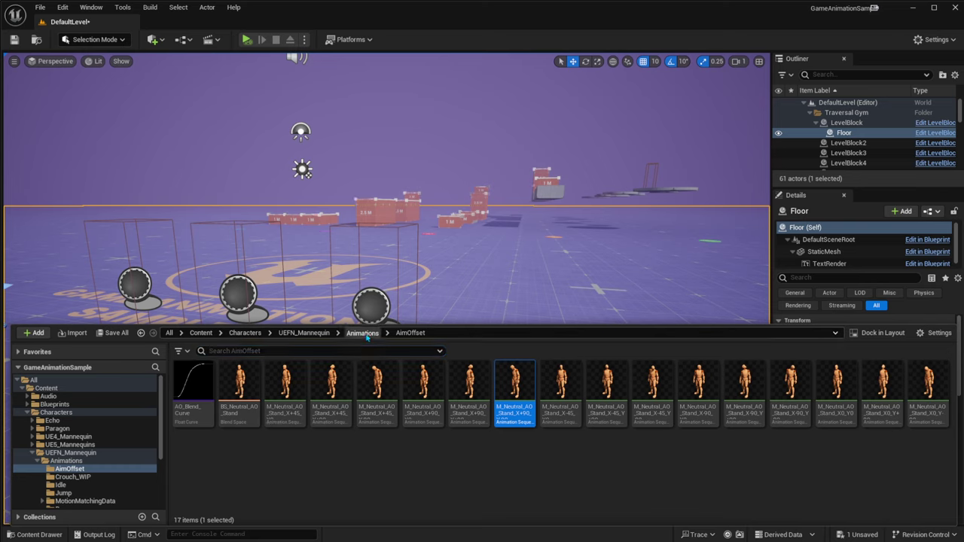
click(362, 333)
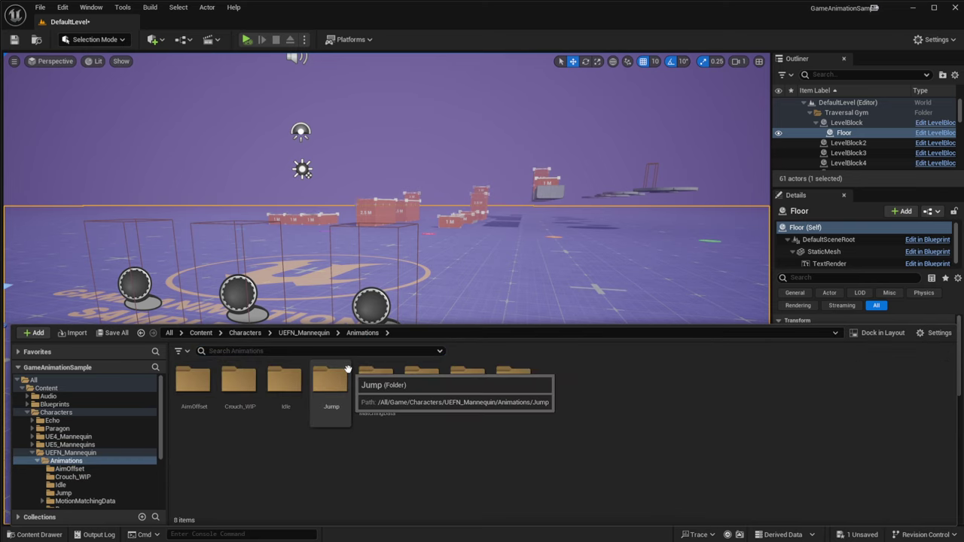
click(304, 333)
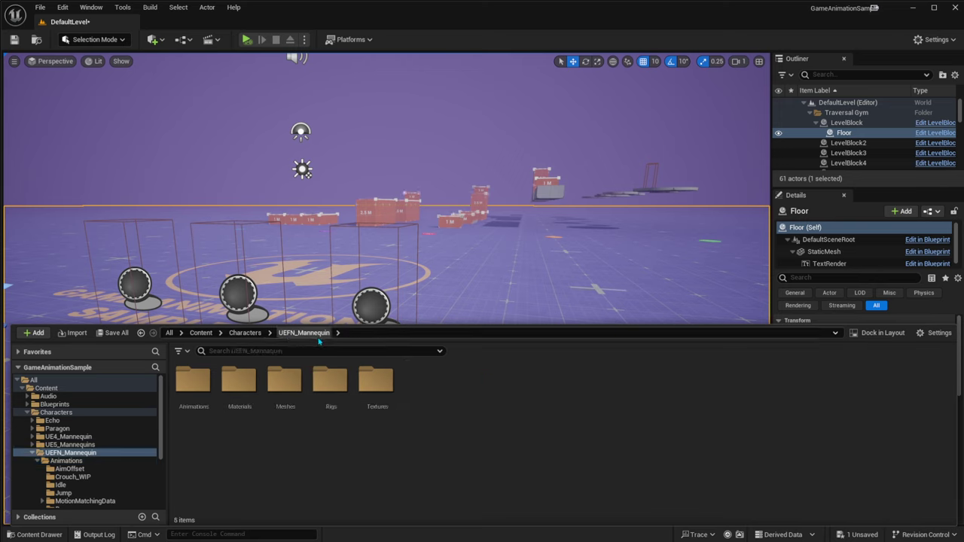
right_click(199, 384)
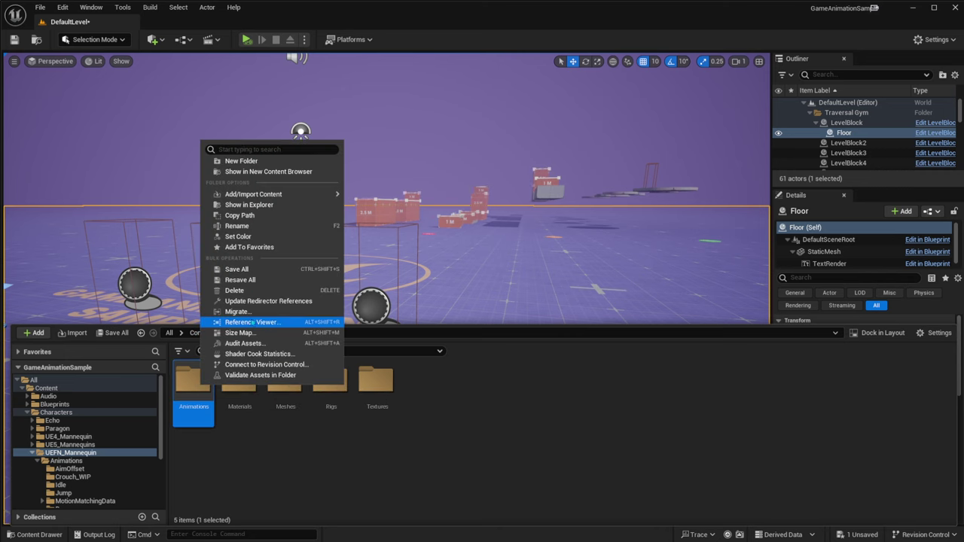
click(240, 311)
drag(890, 147, 389, 105)
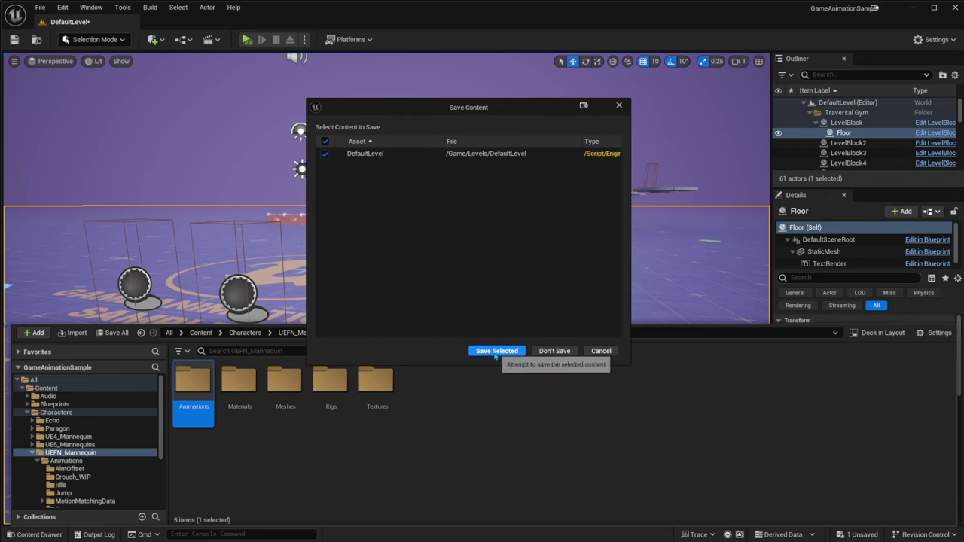
click(555, 352)
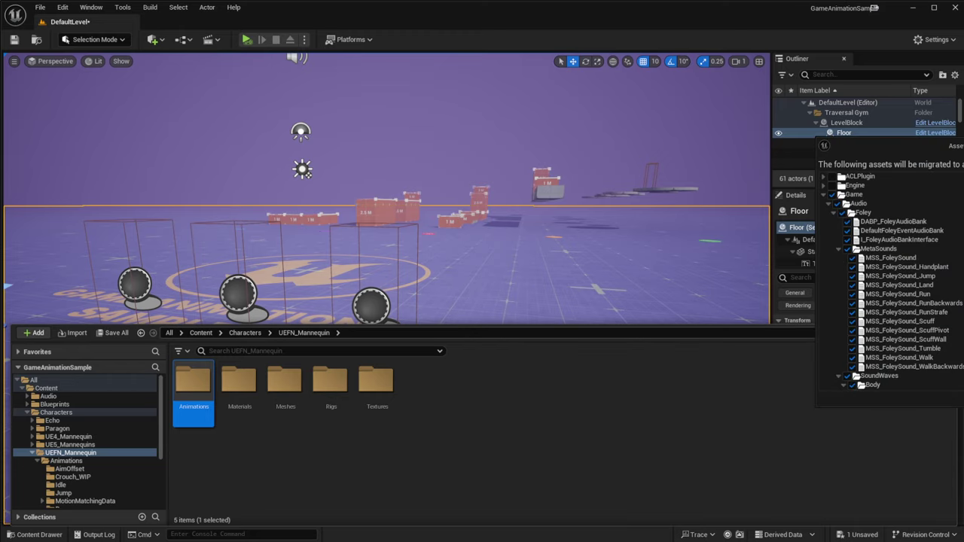
drag(795, 149, 396, 103)
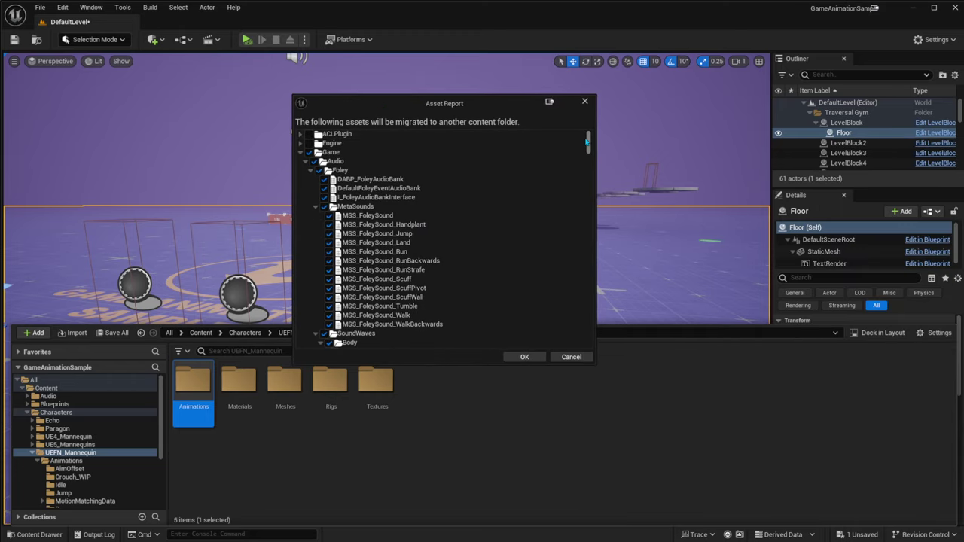
- Look through the assets included in the migration report, including the Foley sounds, and cancel the migration
mouse_move(588, 141)
mouse_down()
mouse_move(589, 239)
mouse_move(569, 327)
mouse_move(586, 331)
mouse_move(591, 138)
mouse_up()
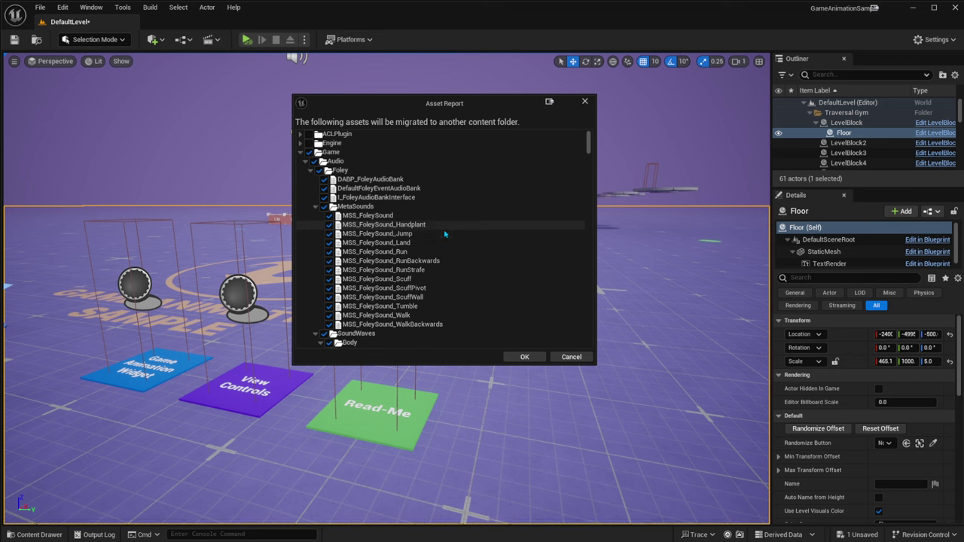
scroll(445, 234, down, 15)
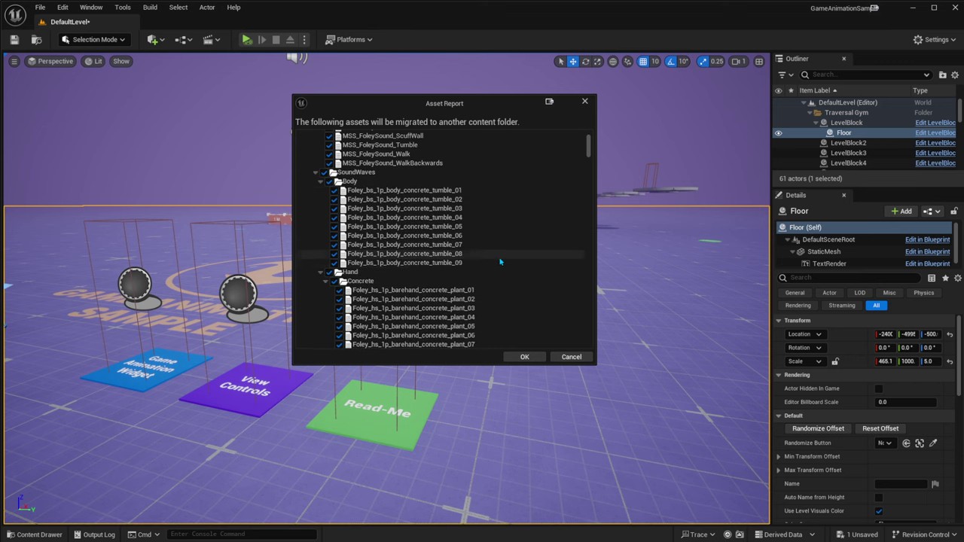
scroll(508, 255, down, 15)
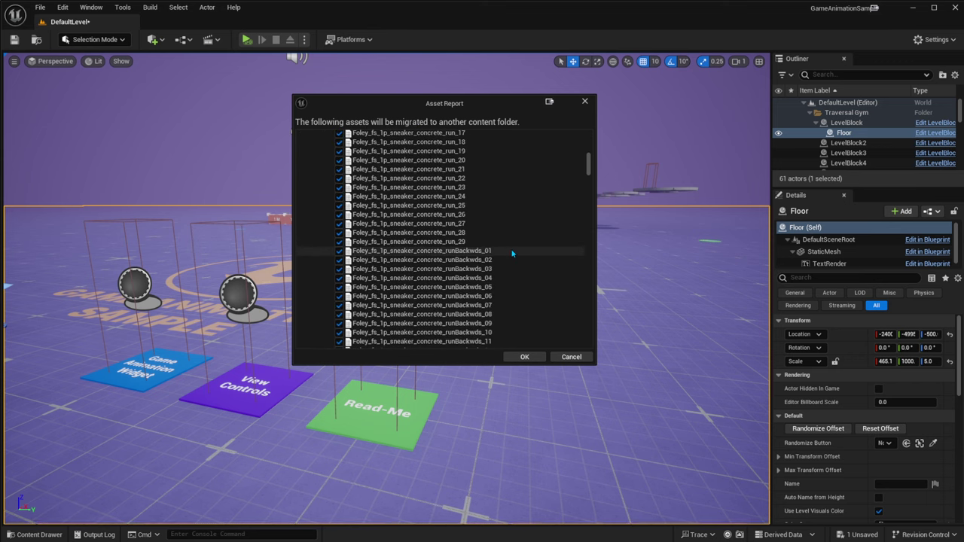
scroll(512, 252, down, 1)
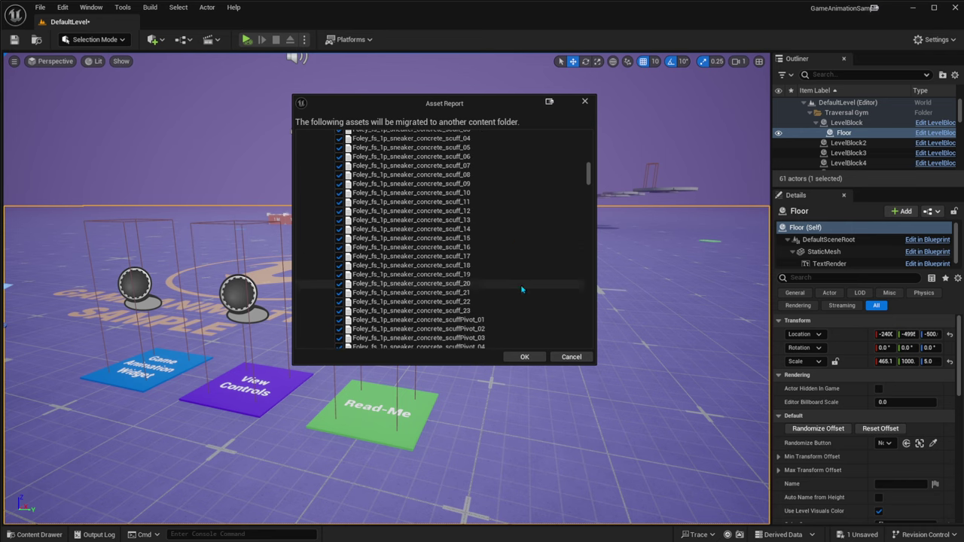
click(559, 357)
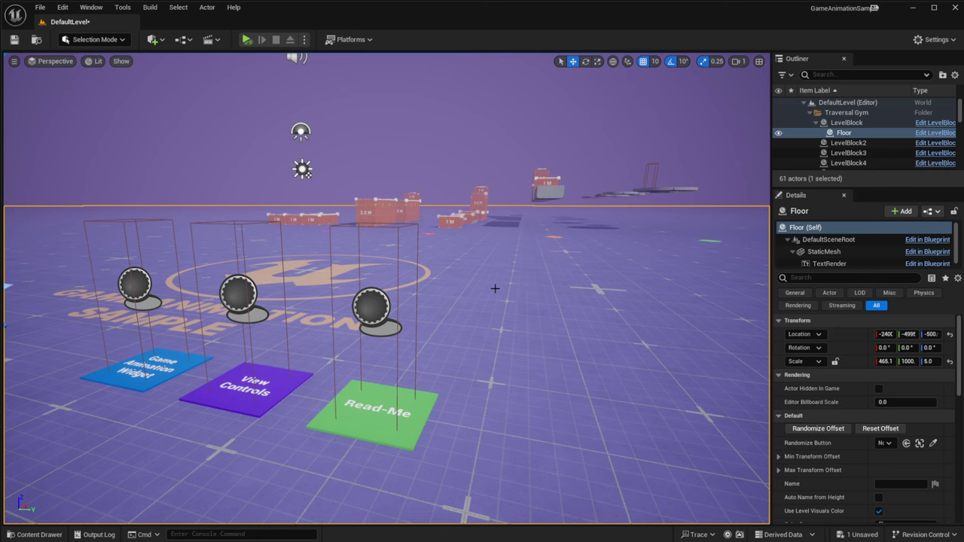
key(ctrl+space)
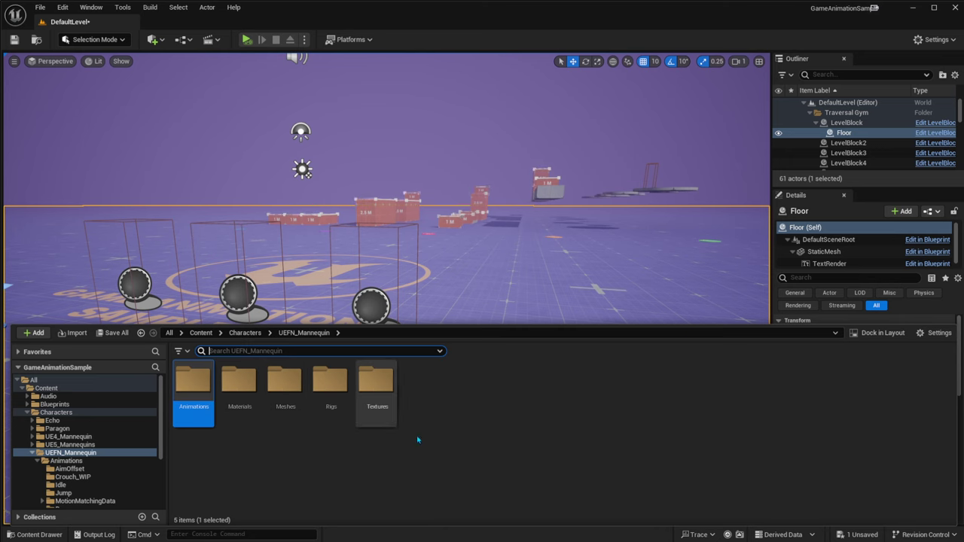
click(535, 287)
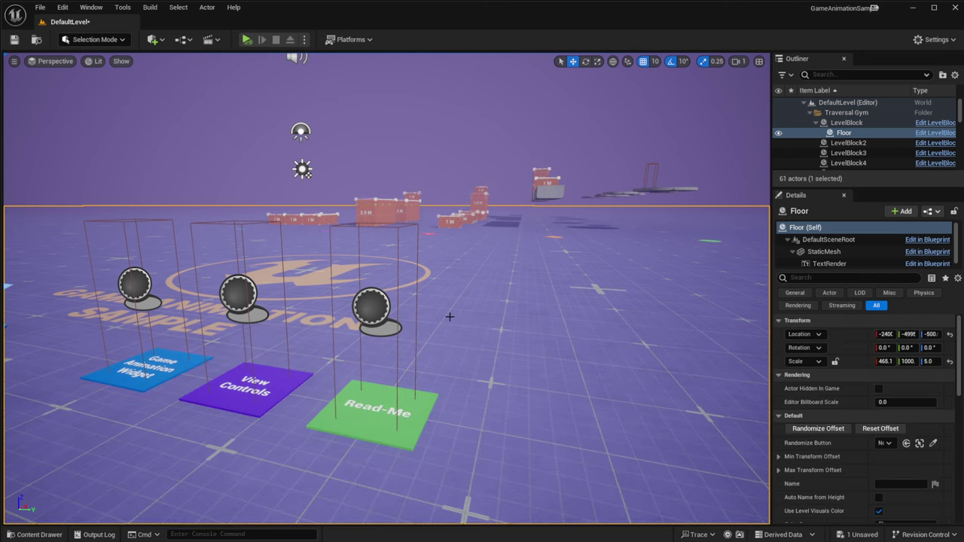
- Play the level from the floor spot near the Read-Me pad and run the characters forward
right_click(438, 332)
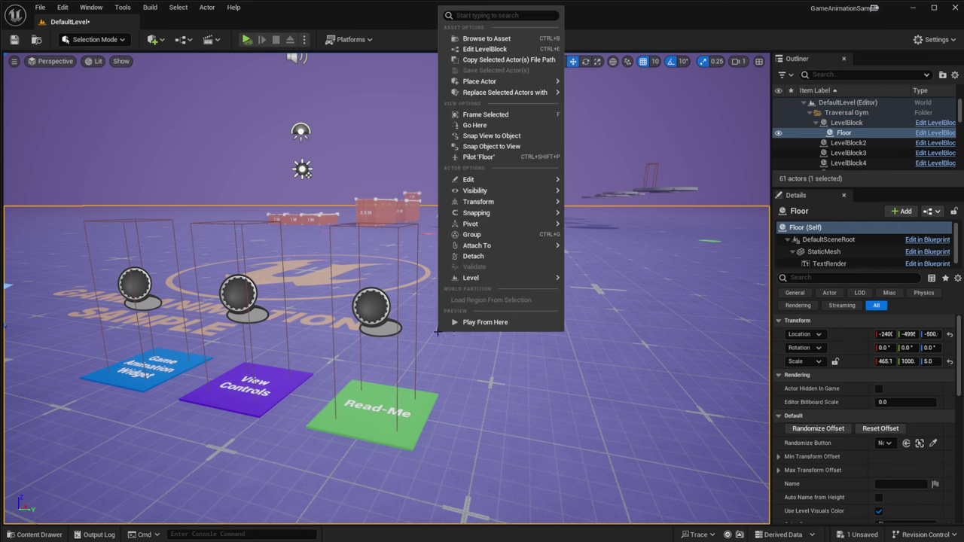
click(482, 326)
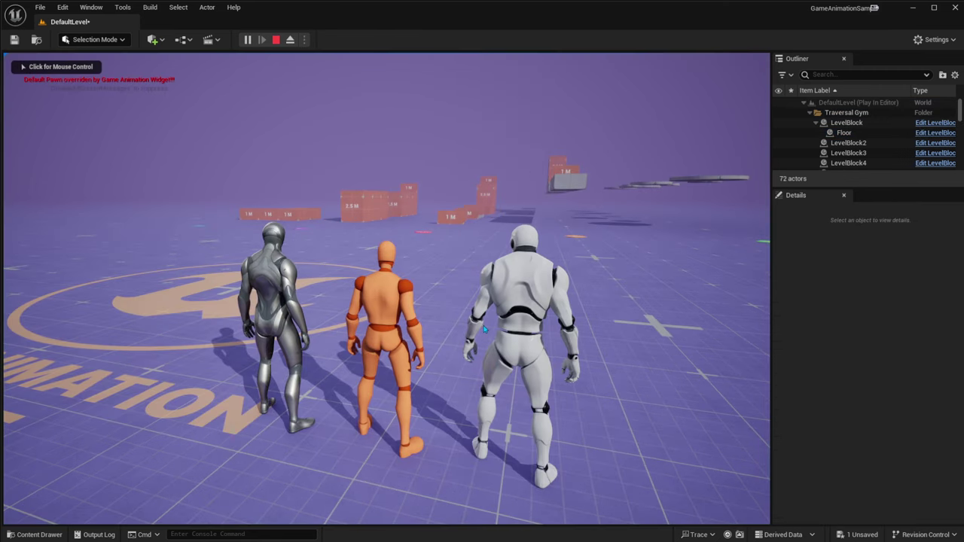
key(w)
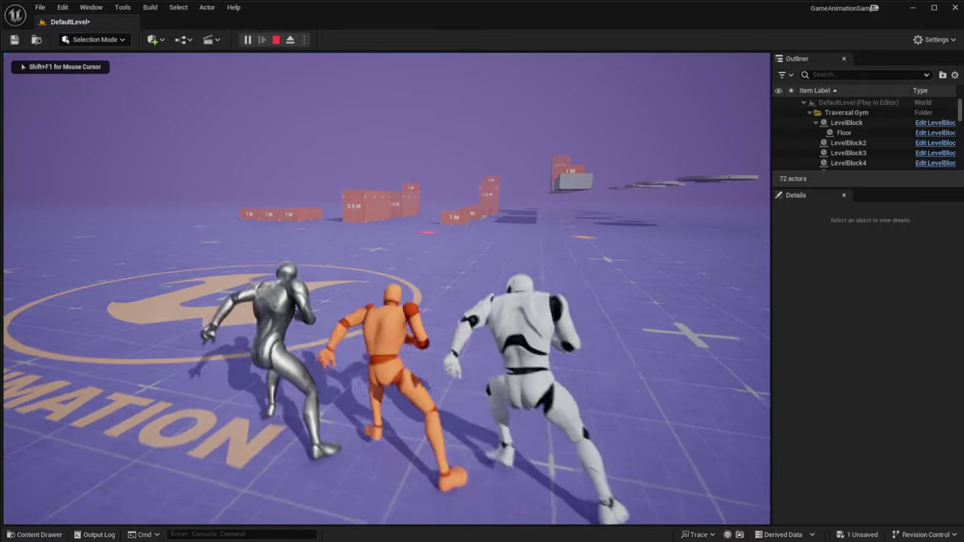